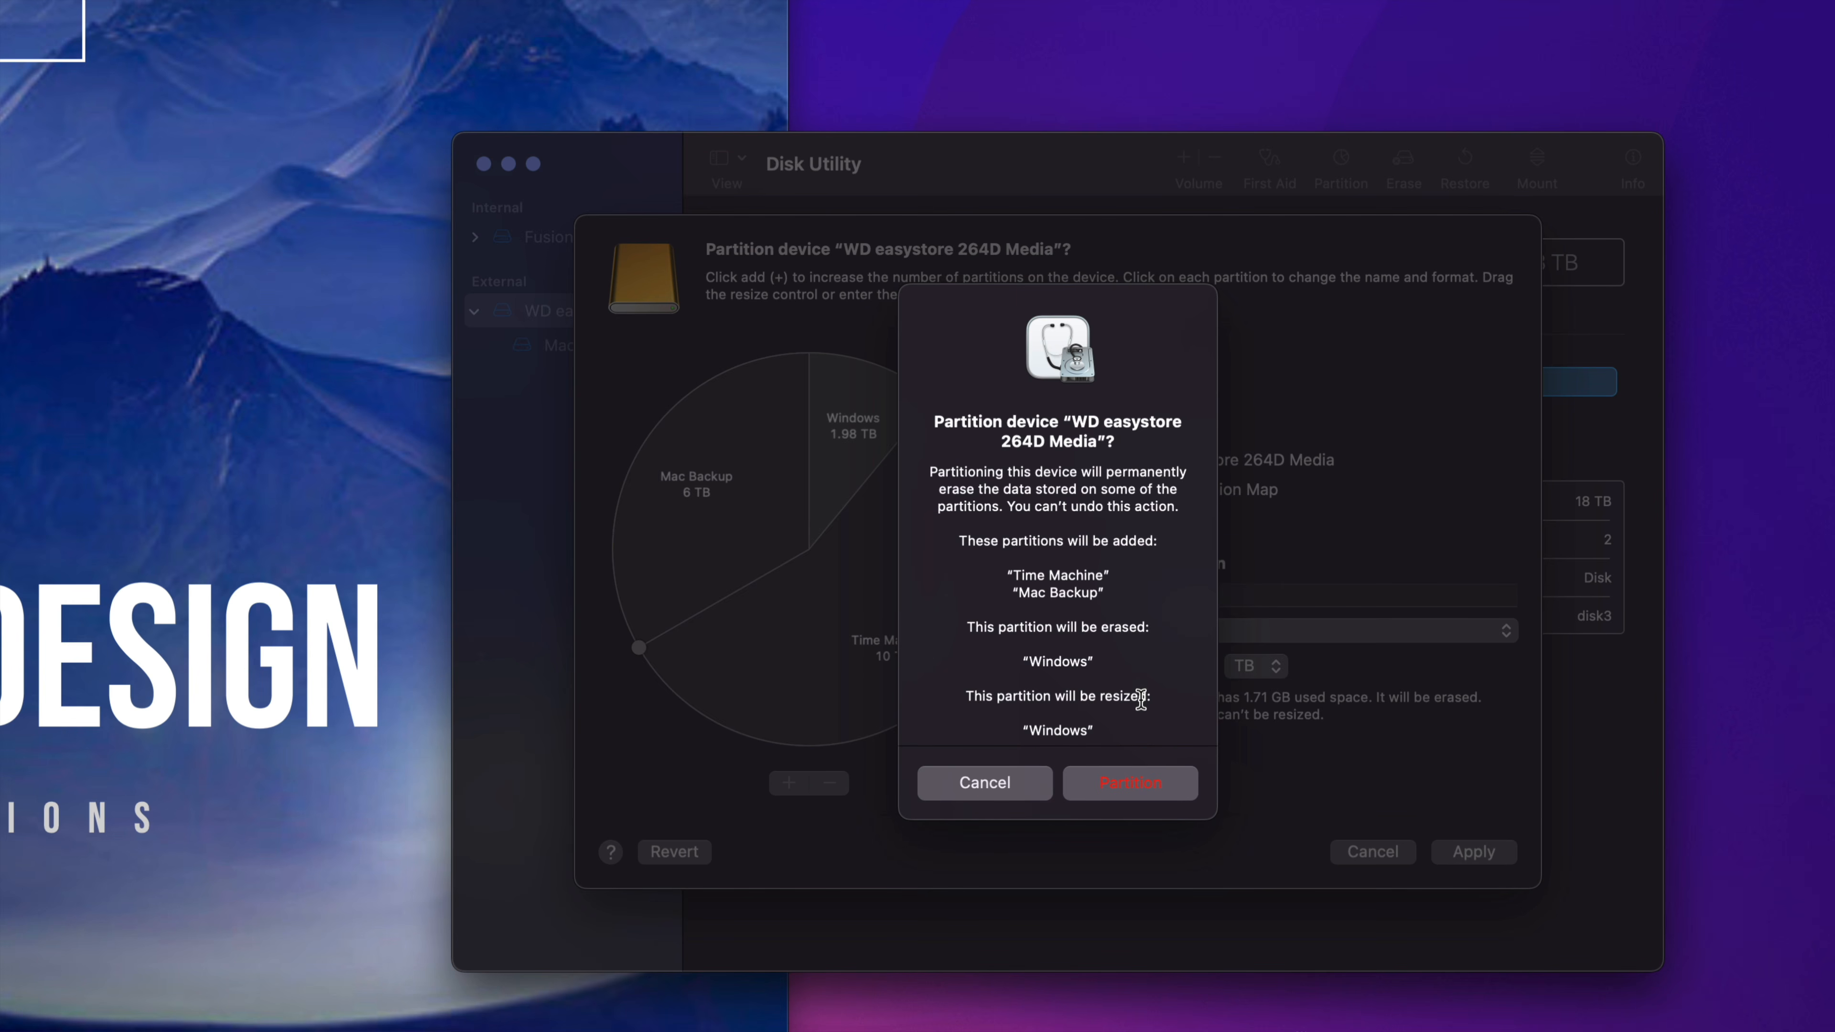
Apply the partitioning of the WD easystore 264D Media drive into Windows, Time Machine and Mac Backup, and dismiss the finished operation
left_click(1130, 785)
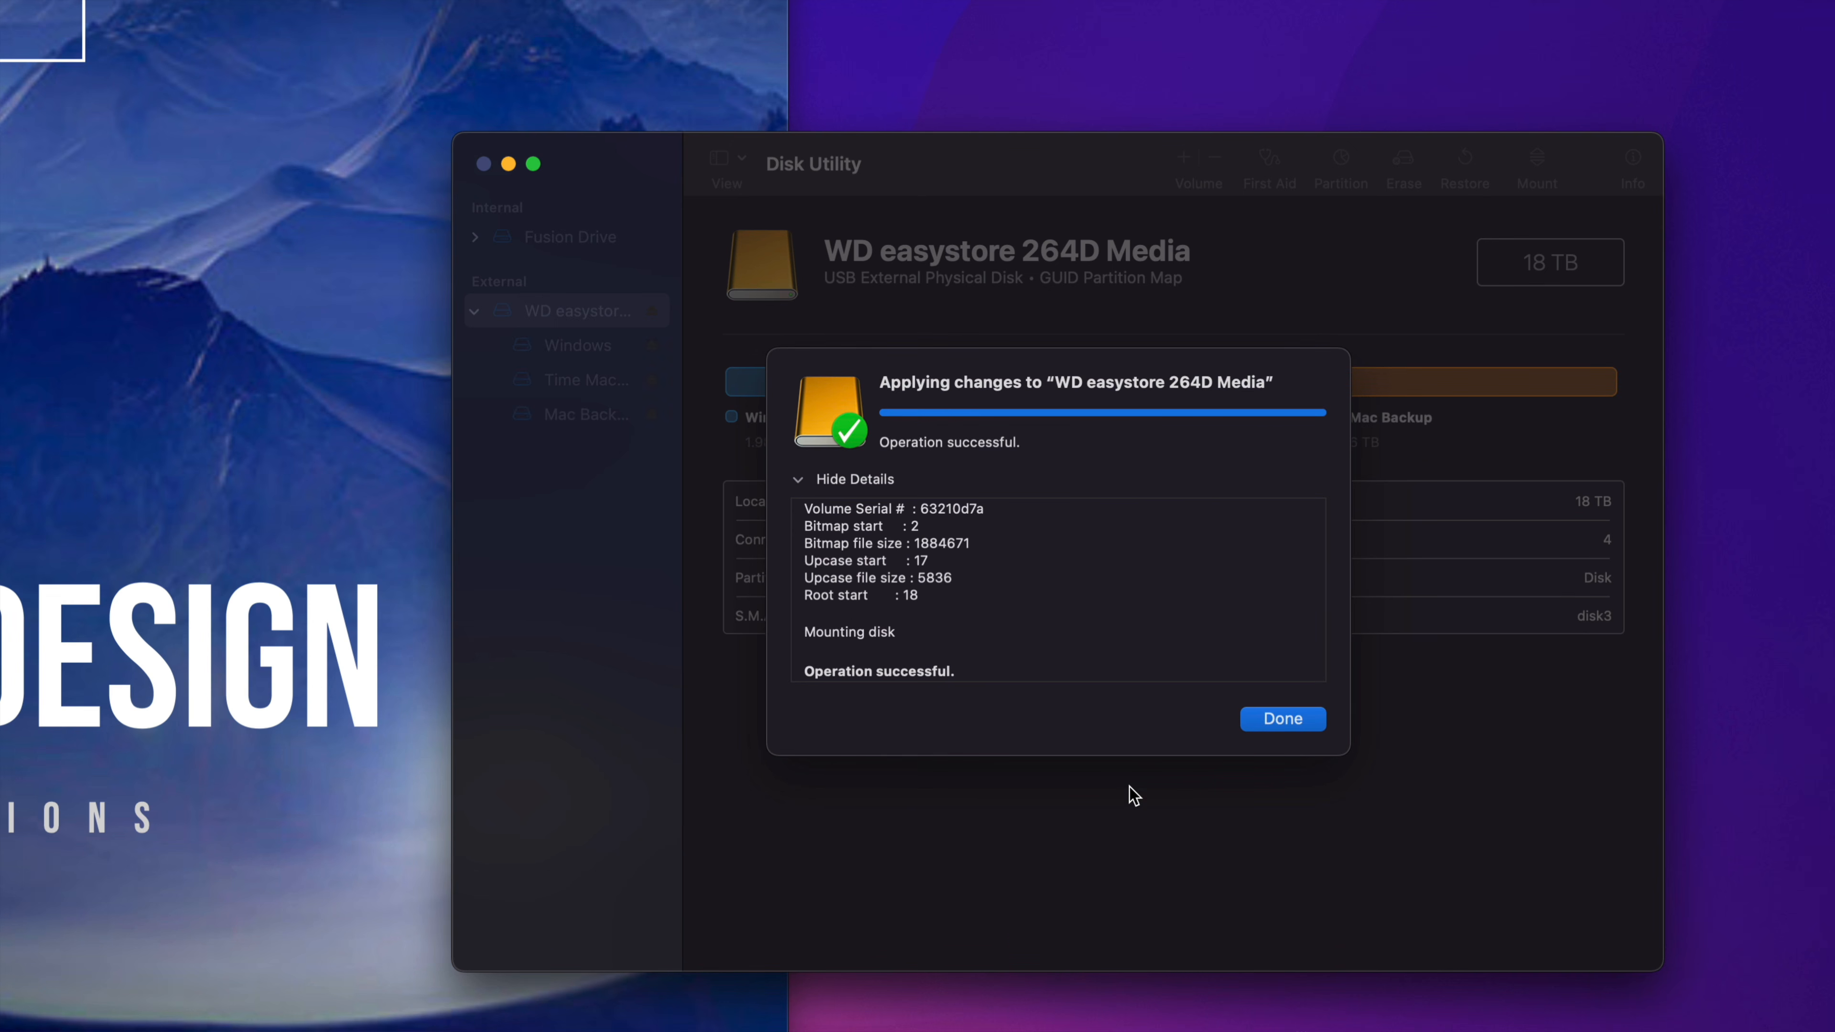
left_click(1282, 719)
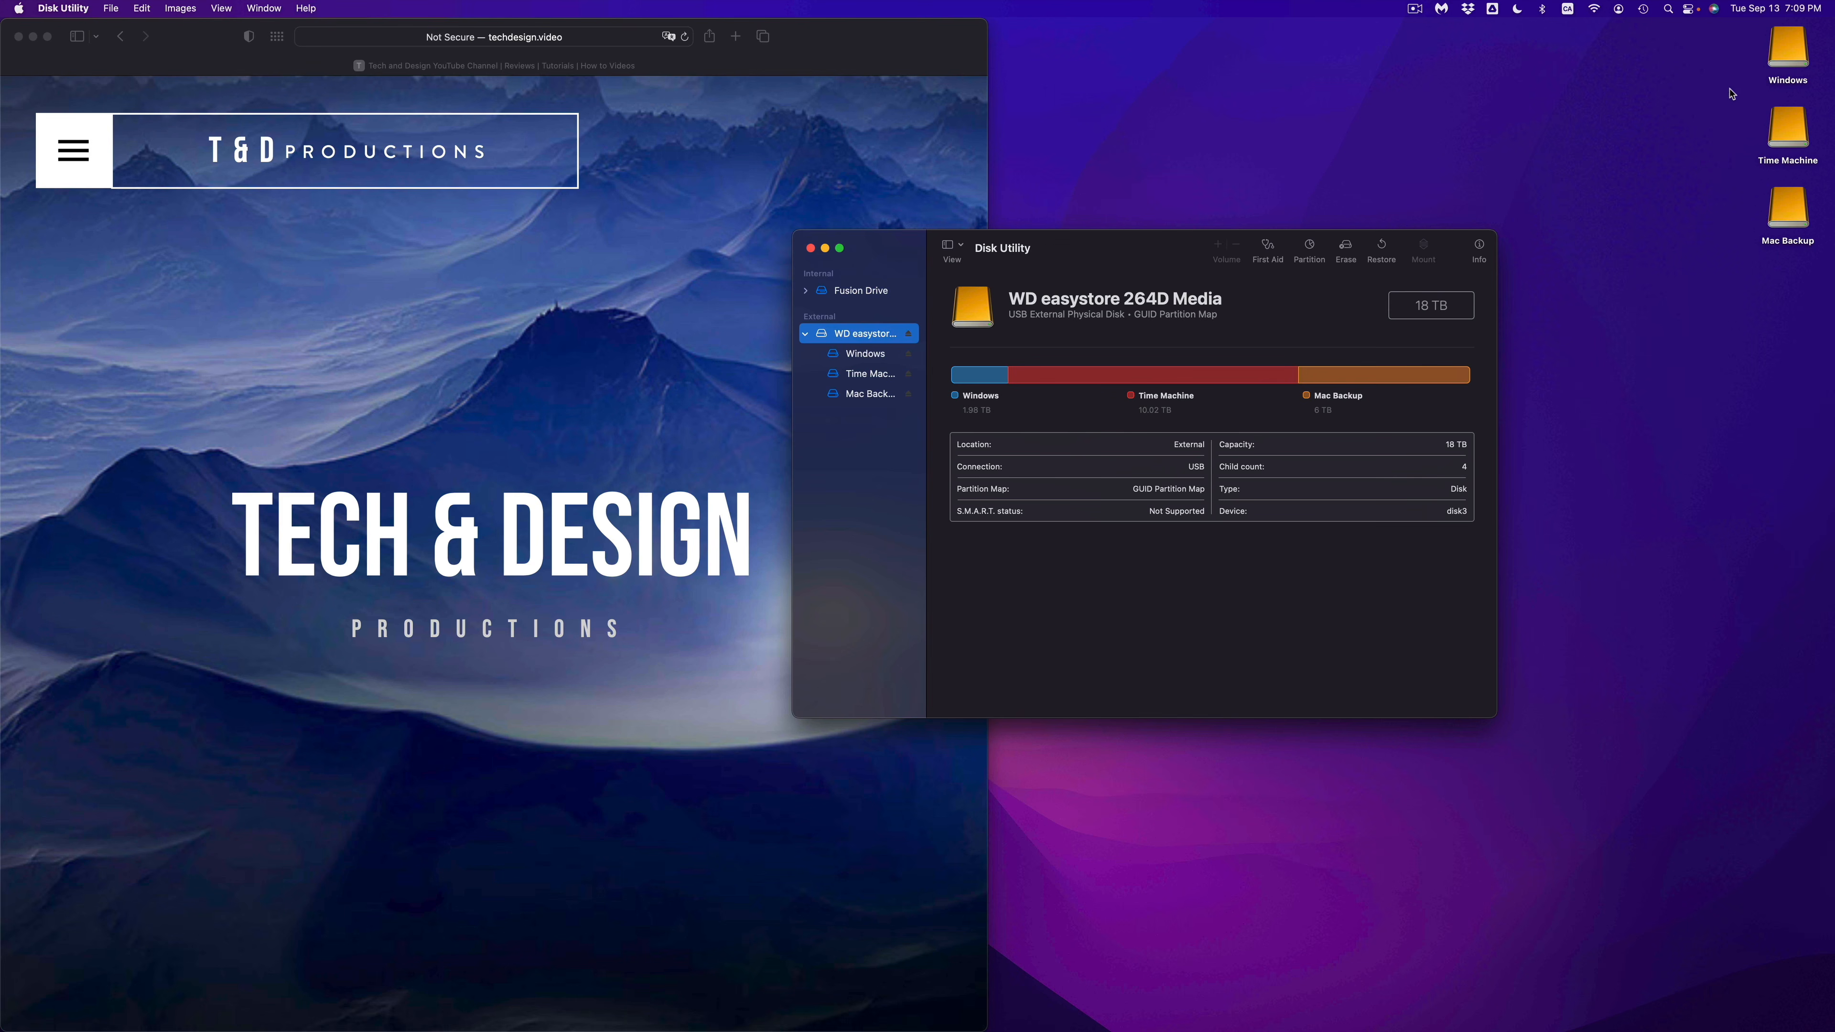
Move the Windows, Time Machine and Mac Backup drive icons together away from the desktop's edge
left_click_drag(1726, 47, 1792, 271)
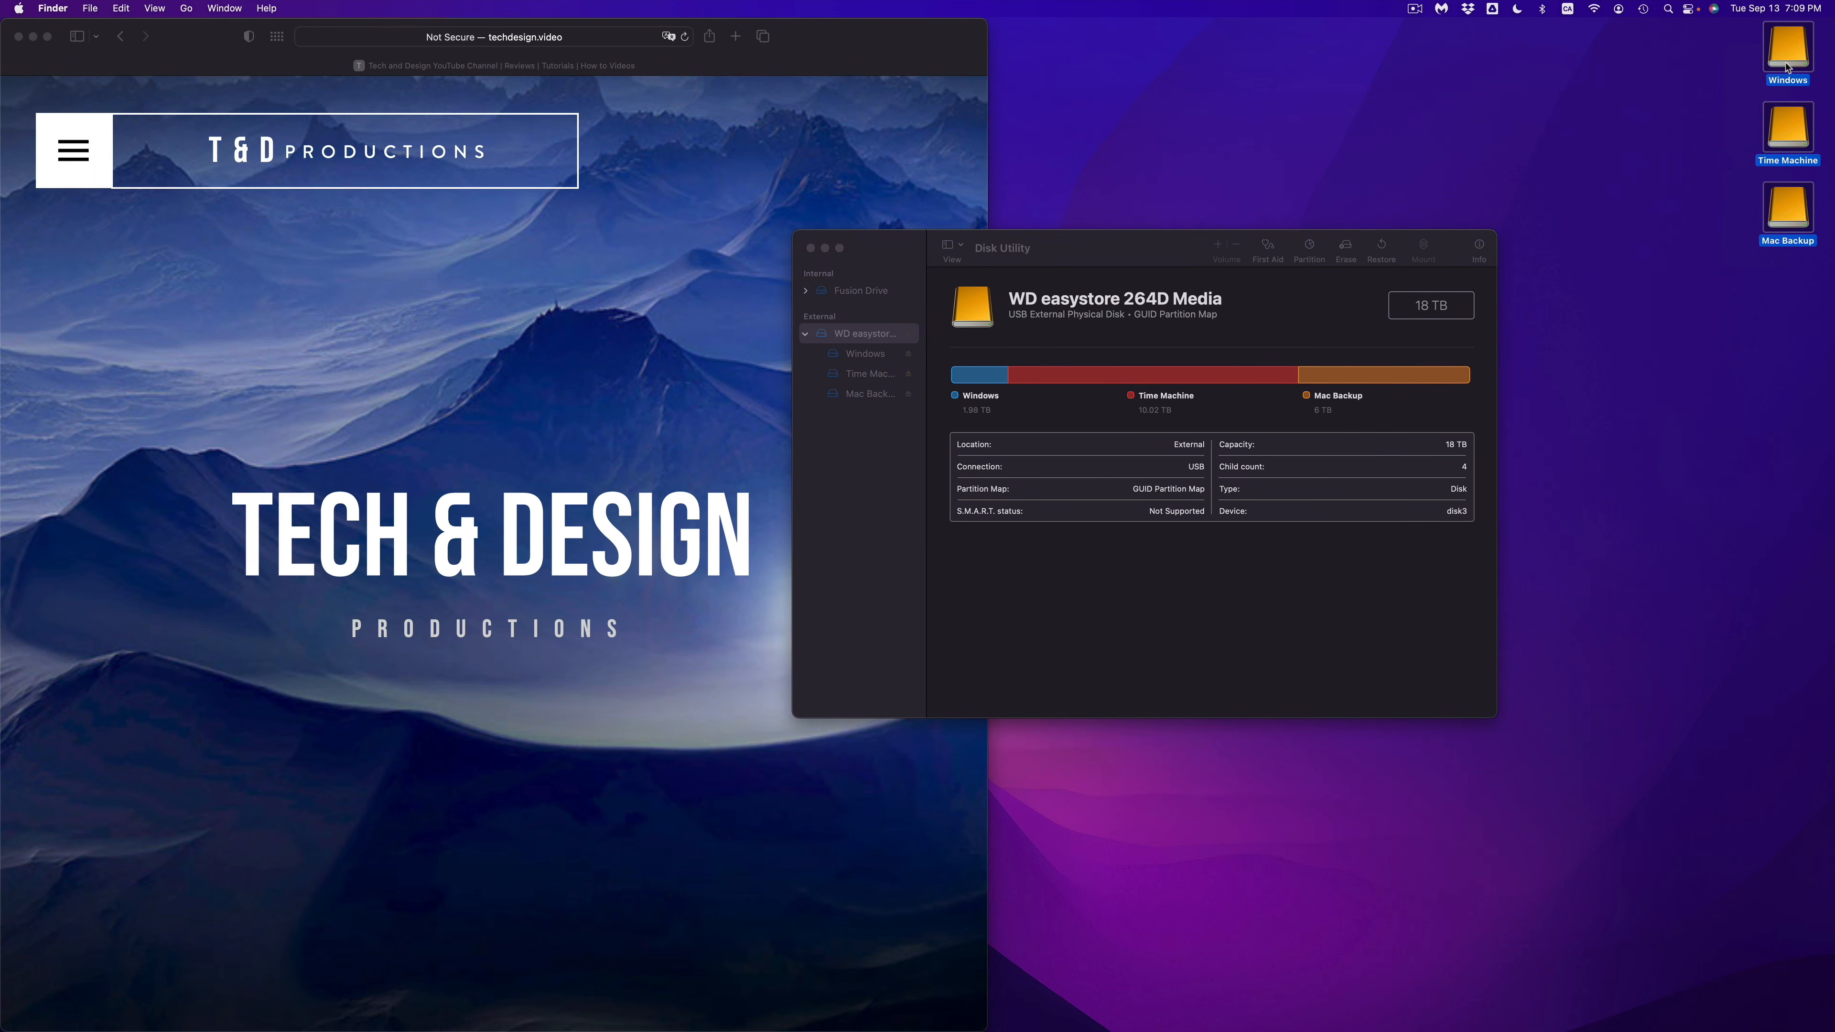
left_click_drag(1787, 68, 1618, 253)
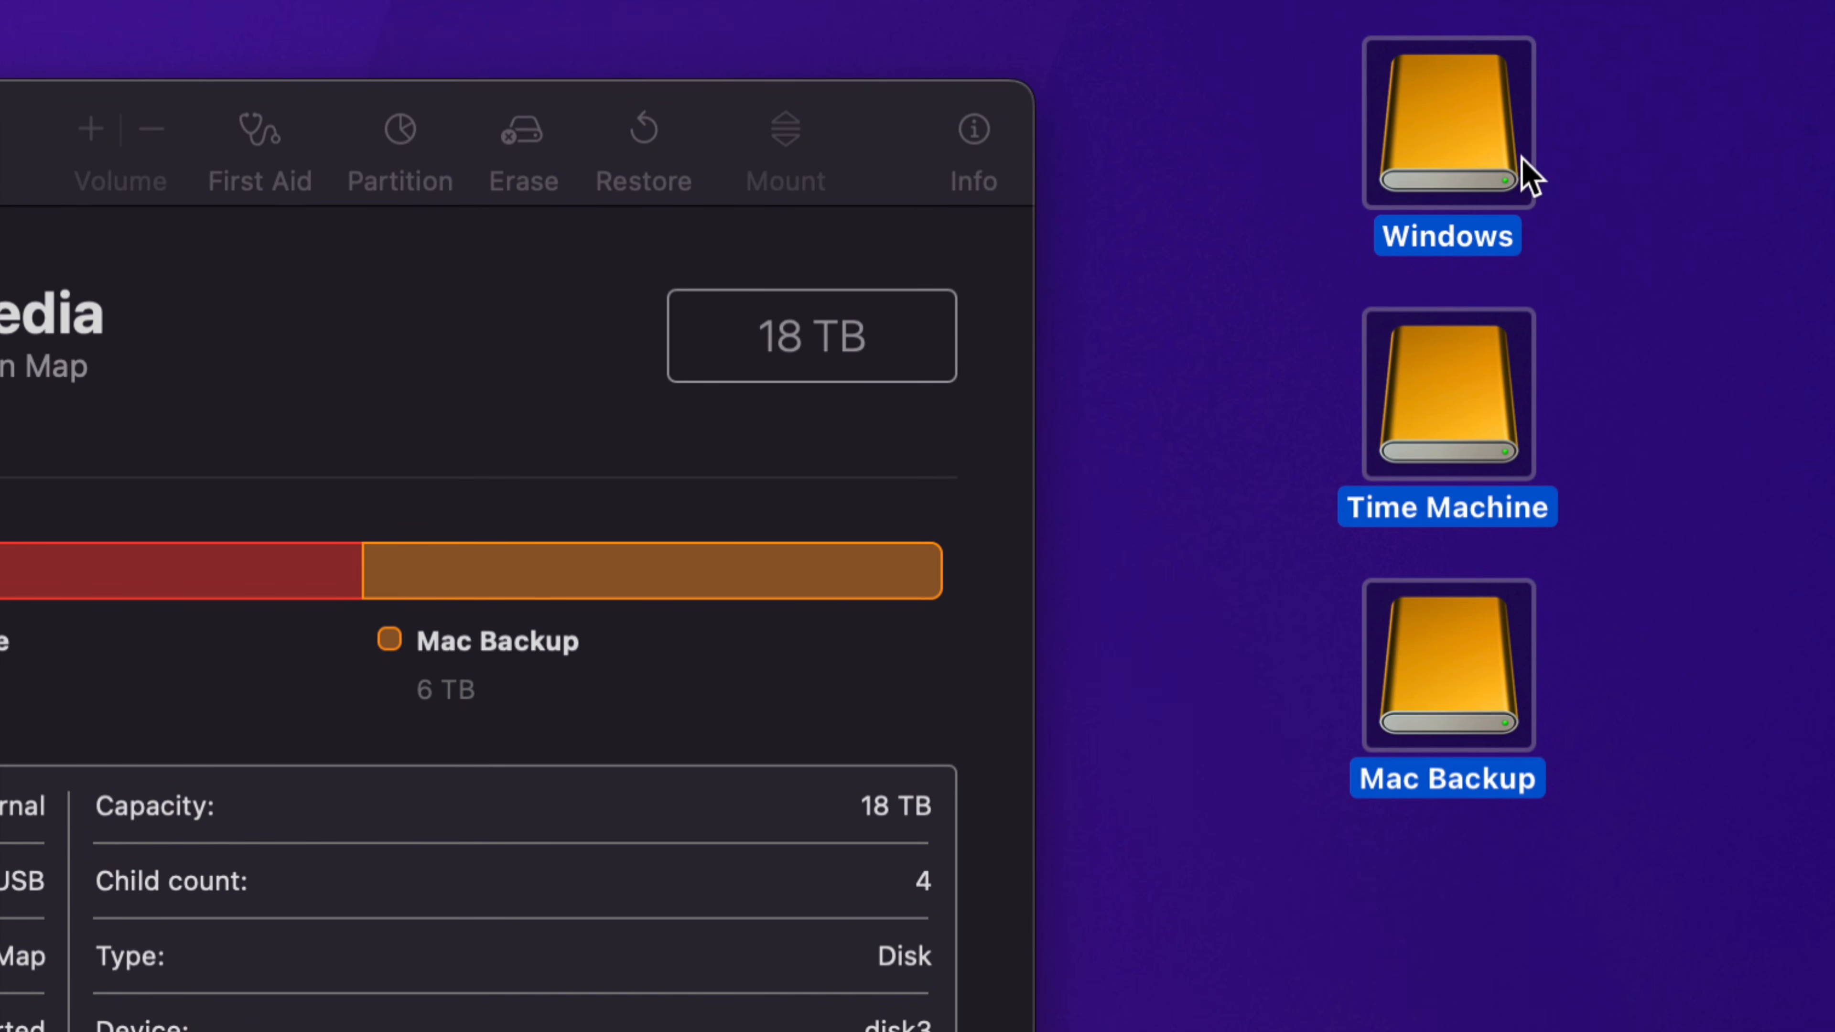
left_click(1616, 209)
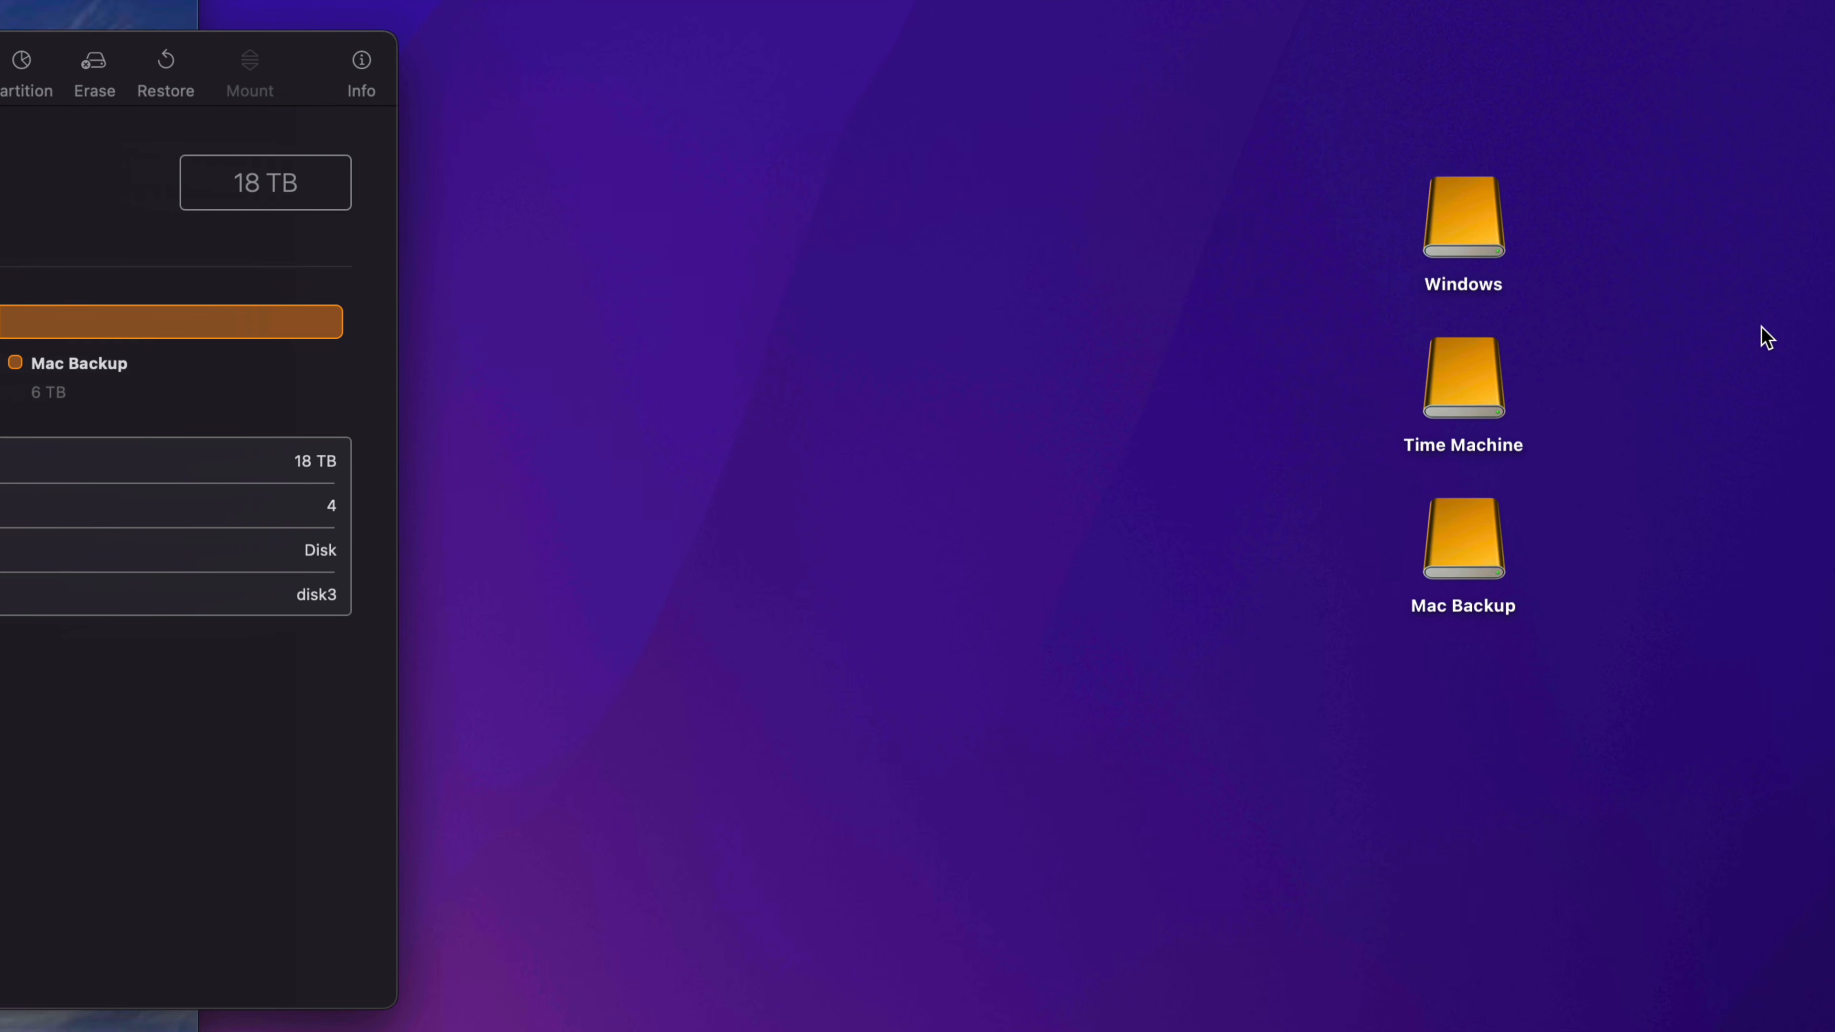
Open the Windows drive from the desktop to view its contents, and close its window
double_click(1497, 227)
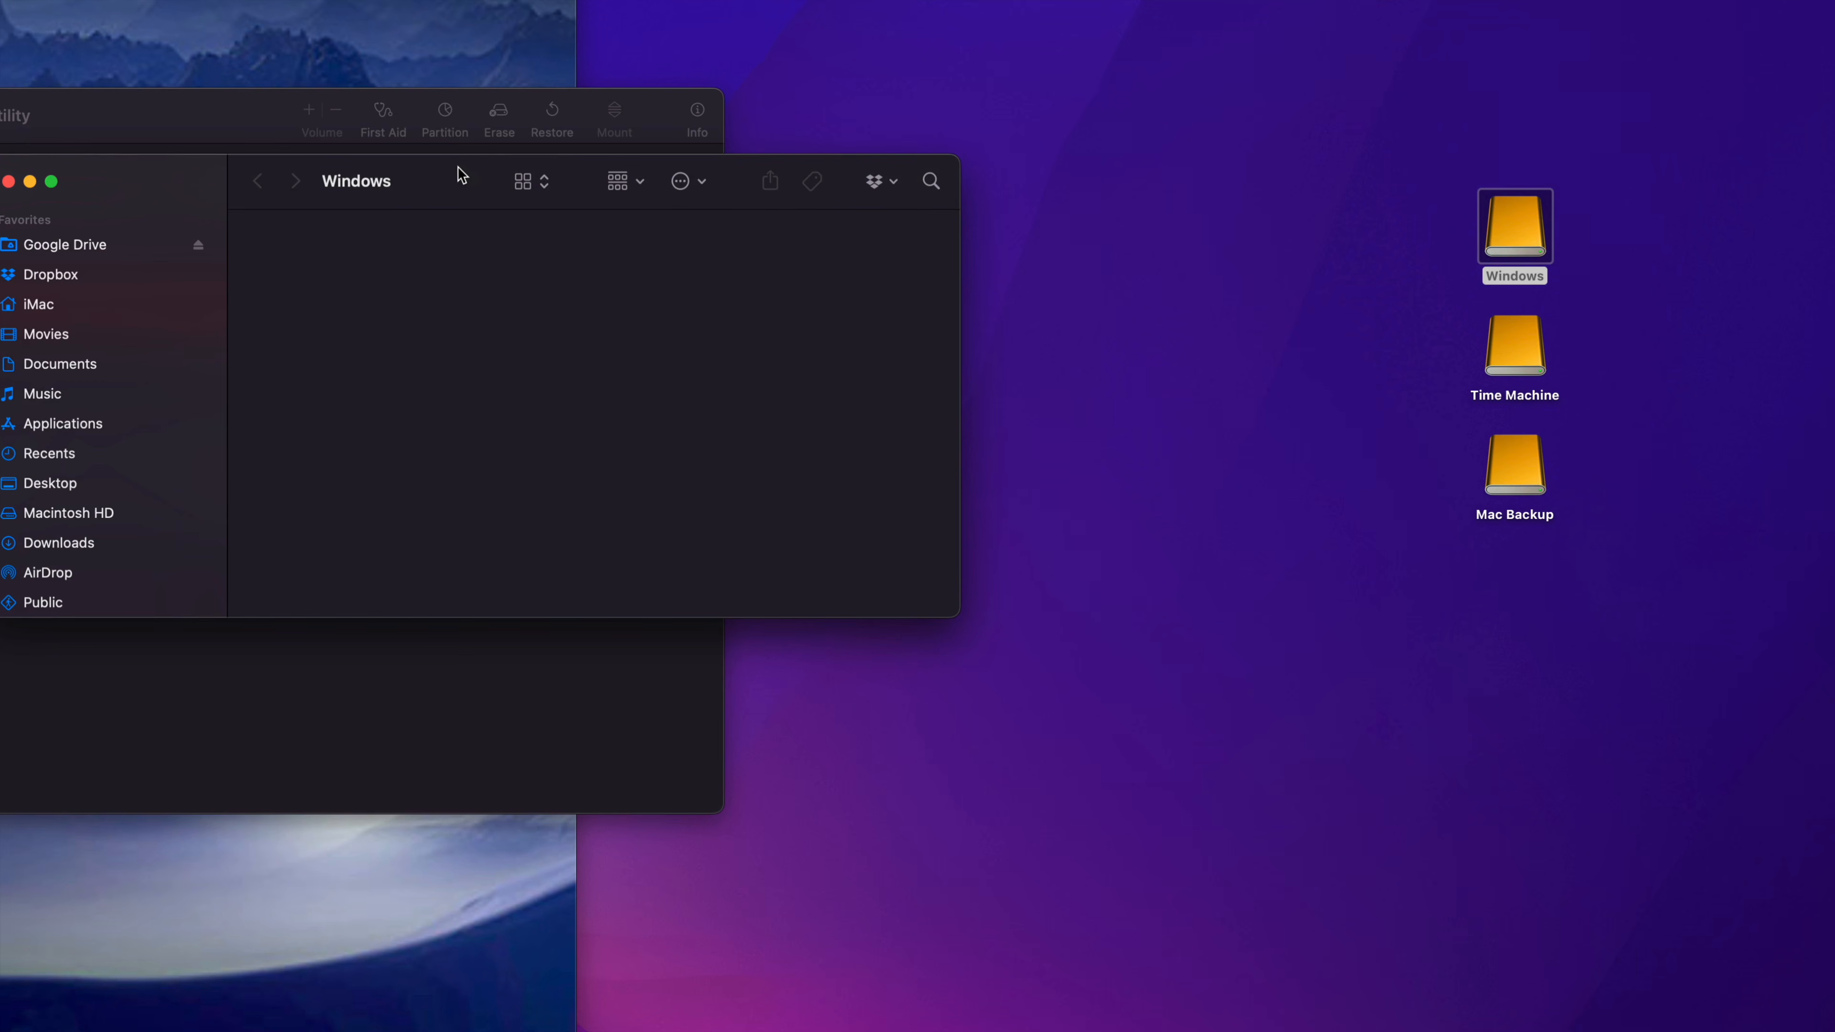
left_click_drag(282, 160, 654, 242)
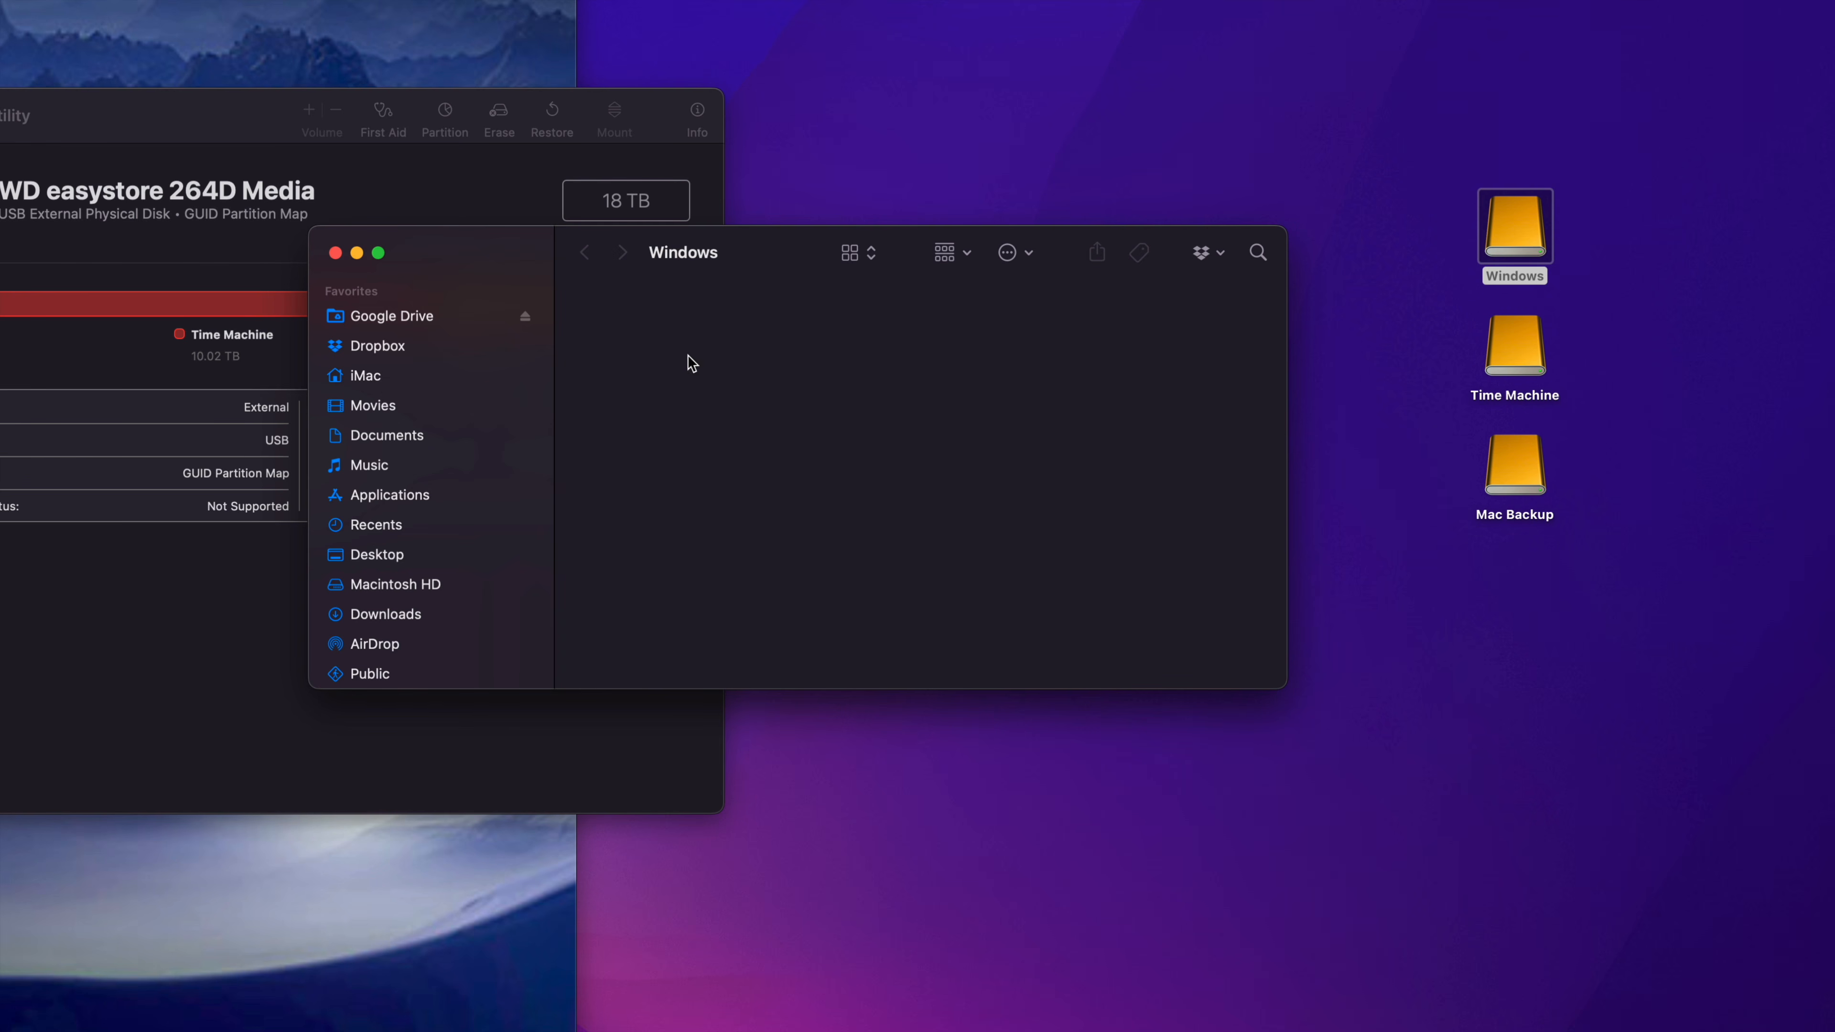
left_click_drag(857, 268, 959, 344)
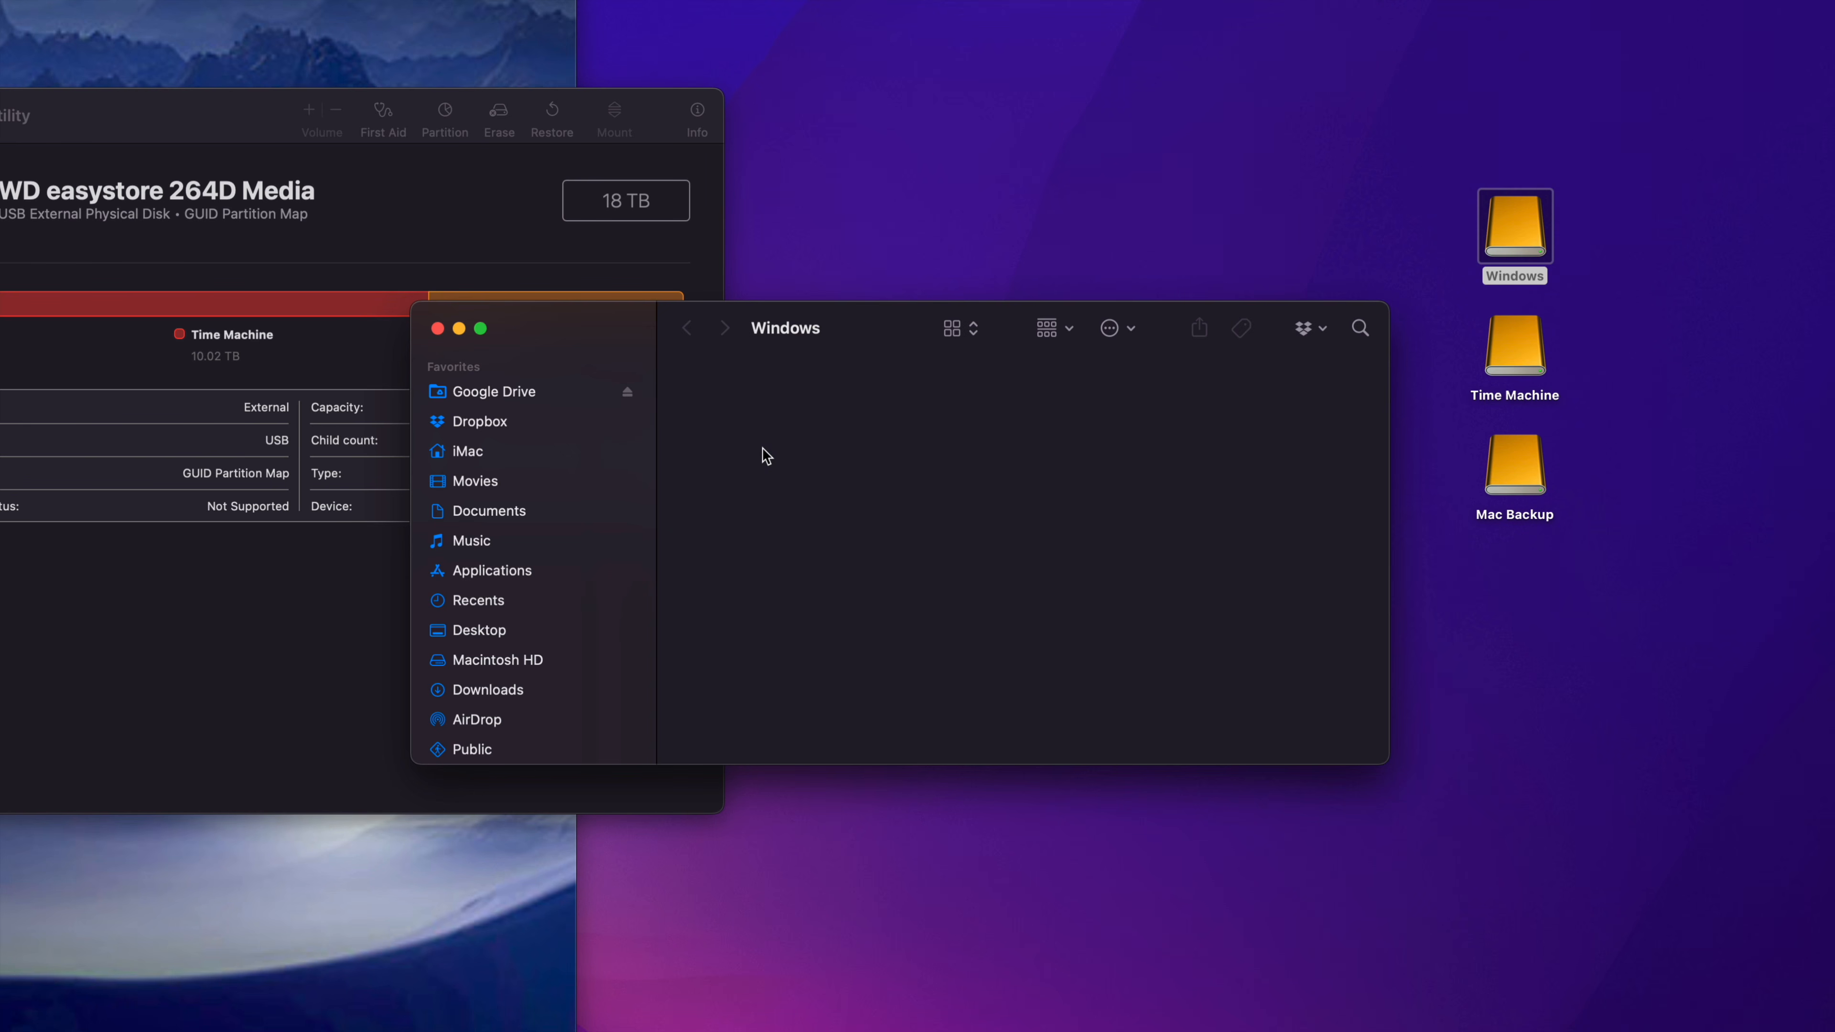
key("super+w")
View the contents of the Time Machine drive and the Mac Backup drive, closing each window after viewing
double_click(1526, 343)
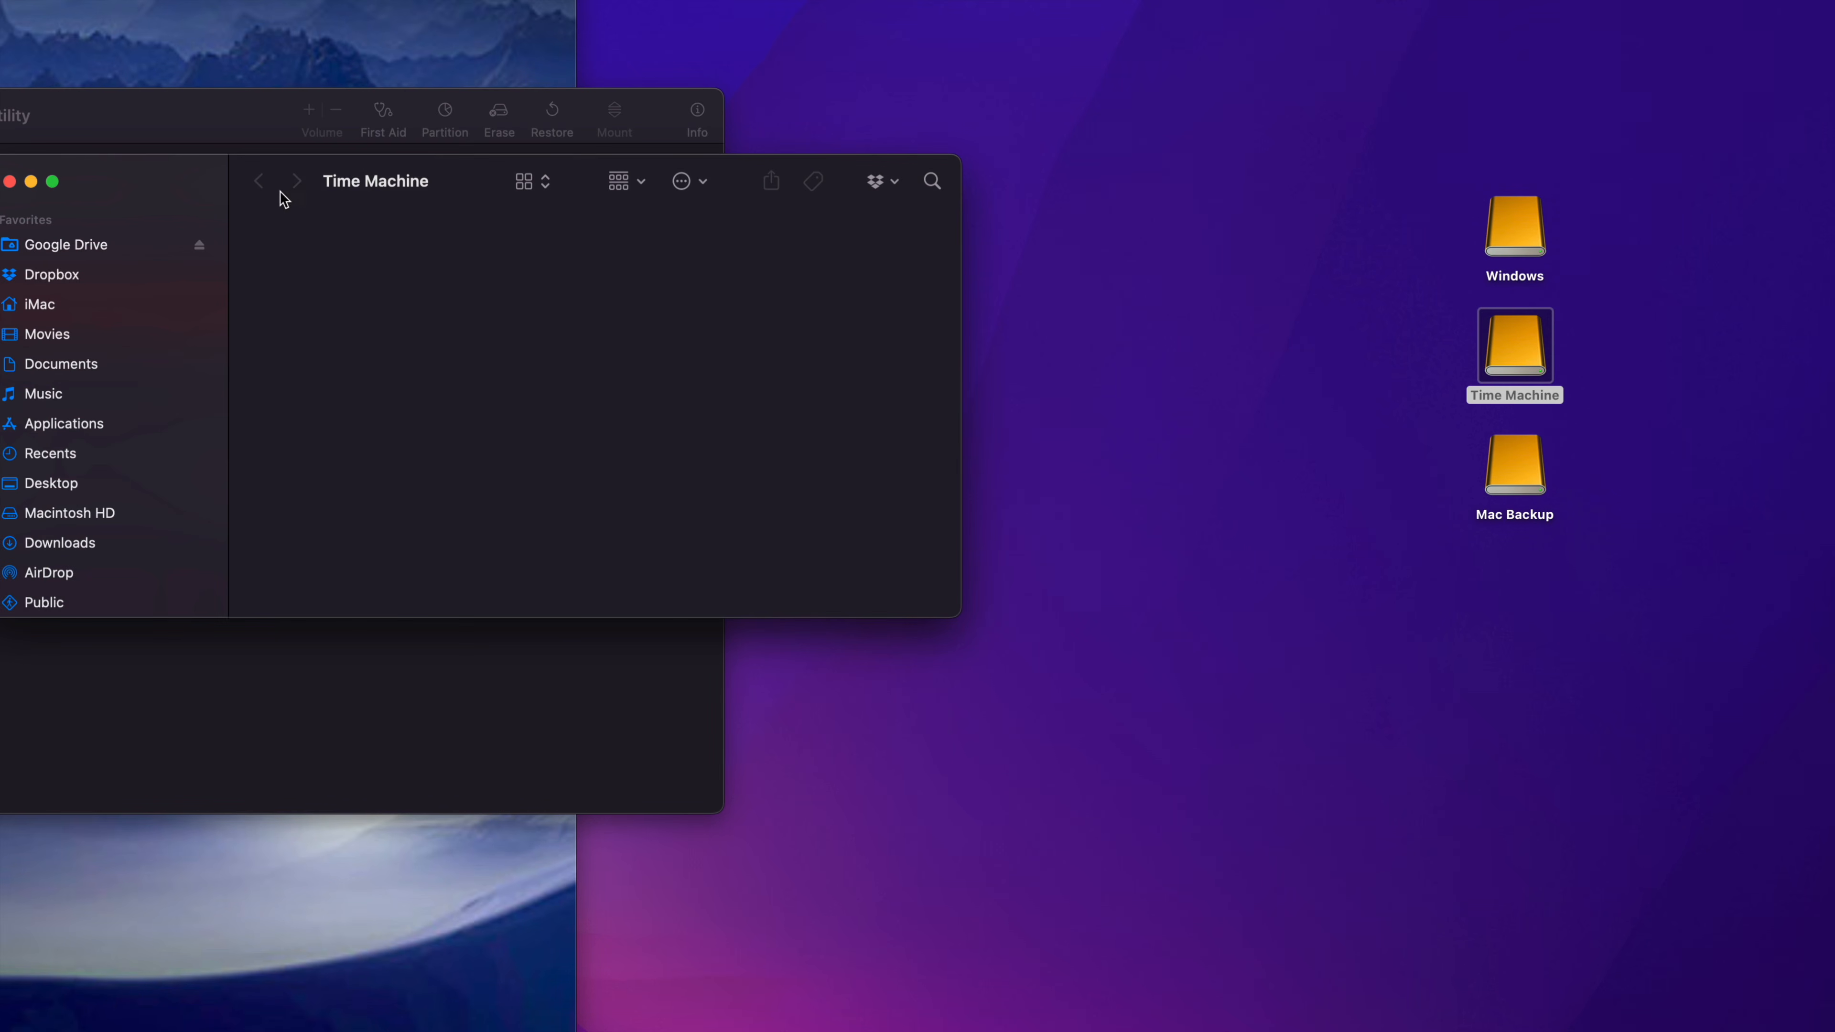
left_click_drag(211, 191, 407, 303)
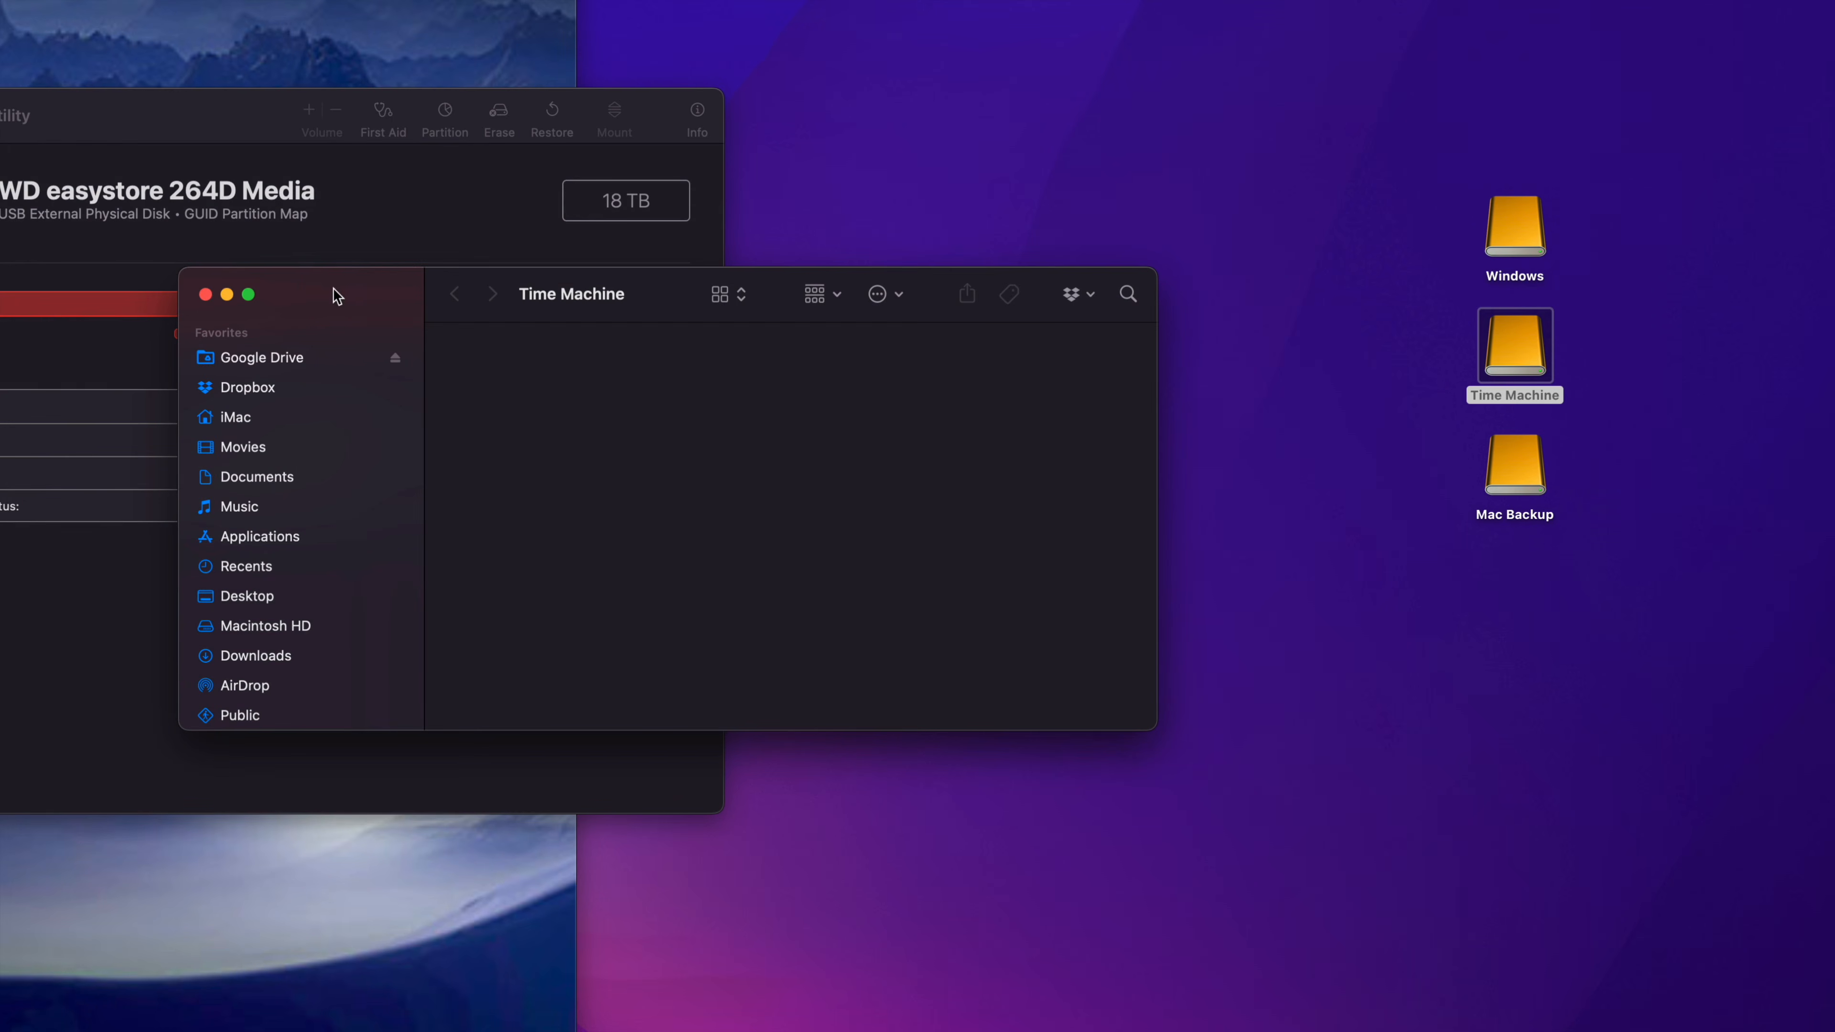
left_click(205, 294)
double_click(1522, 489)
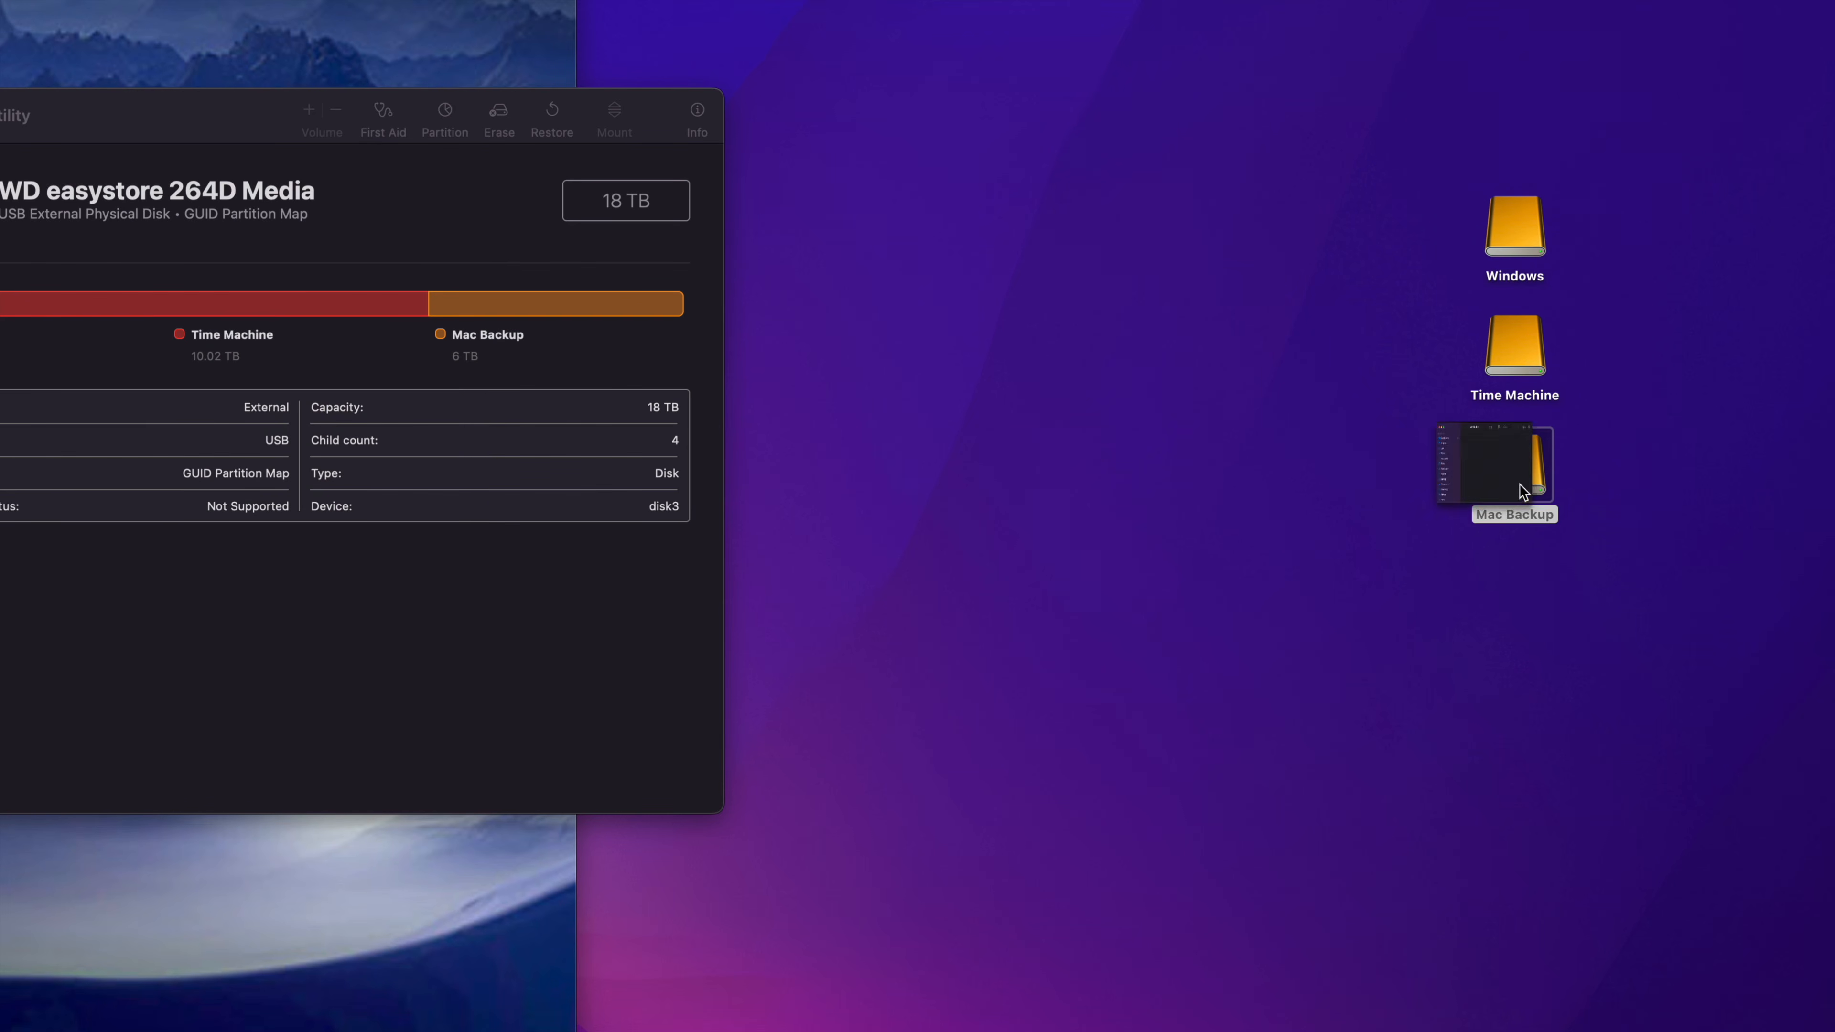
left_click_drag(170, 175, 570, 353)
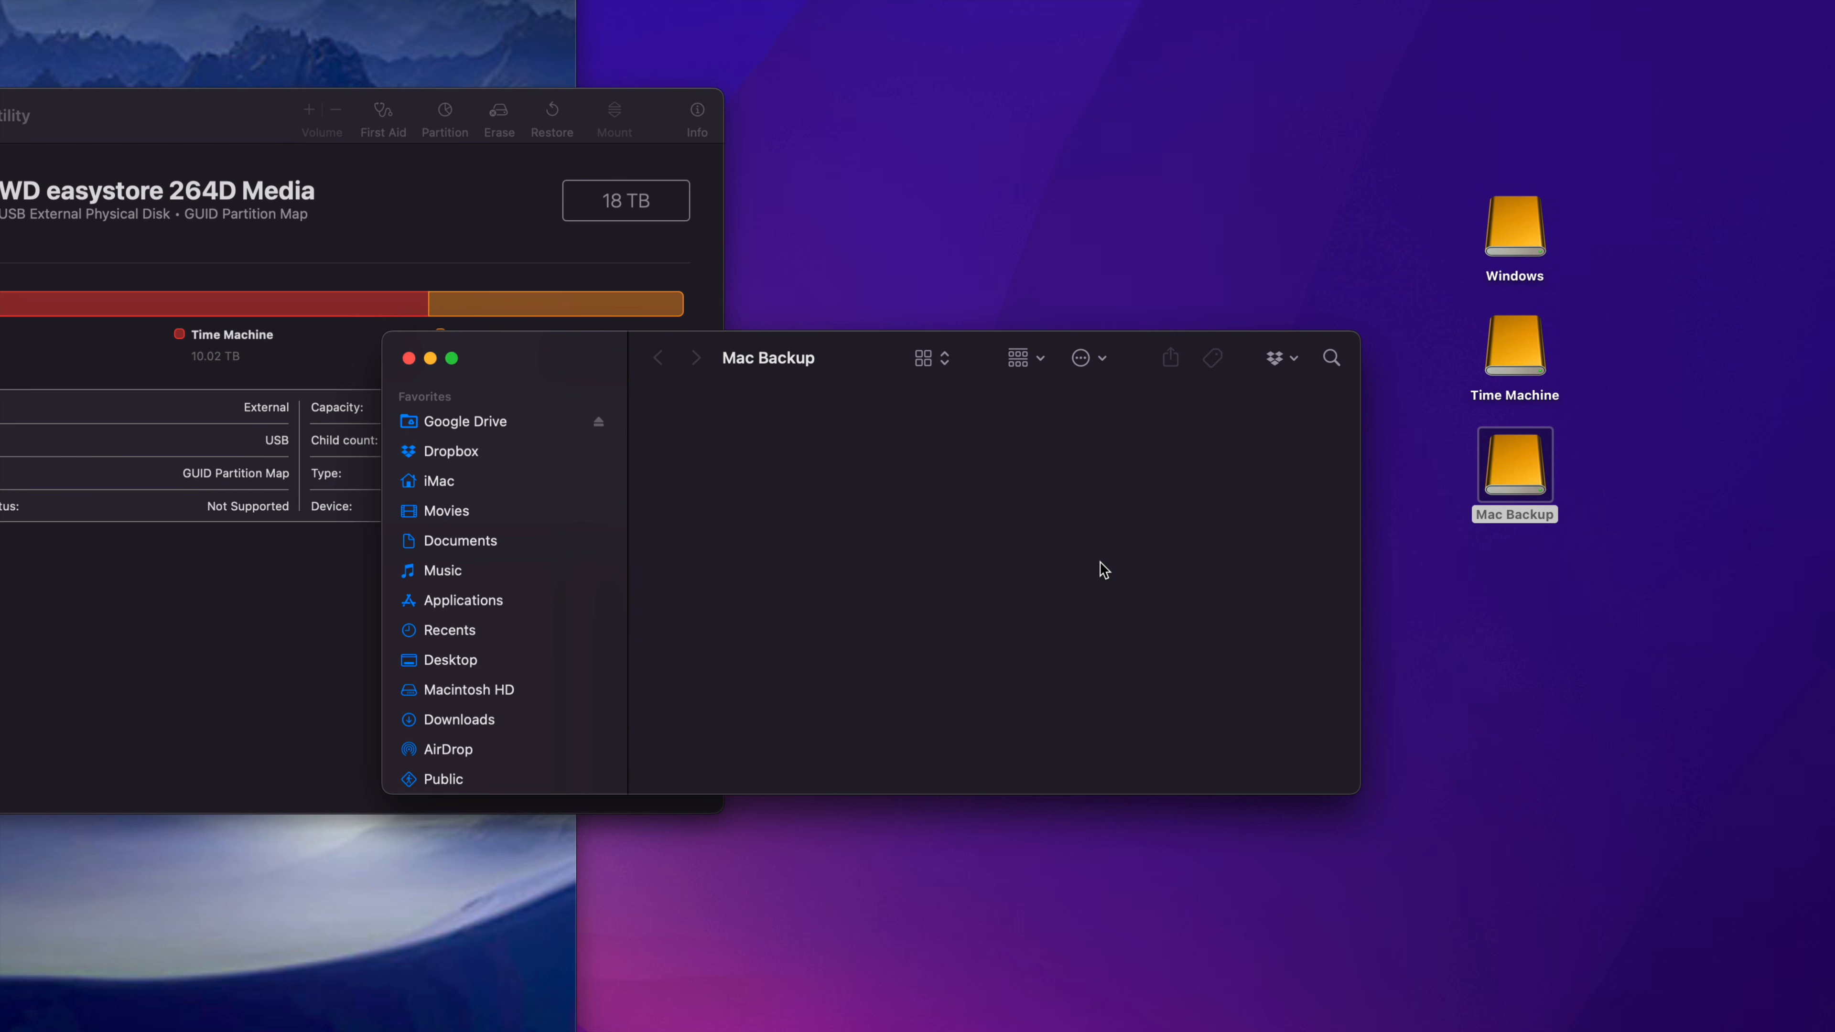
key("super+w")
Bring Disk Utility forward and close its window
left_click(1500, 354)
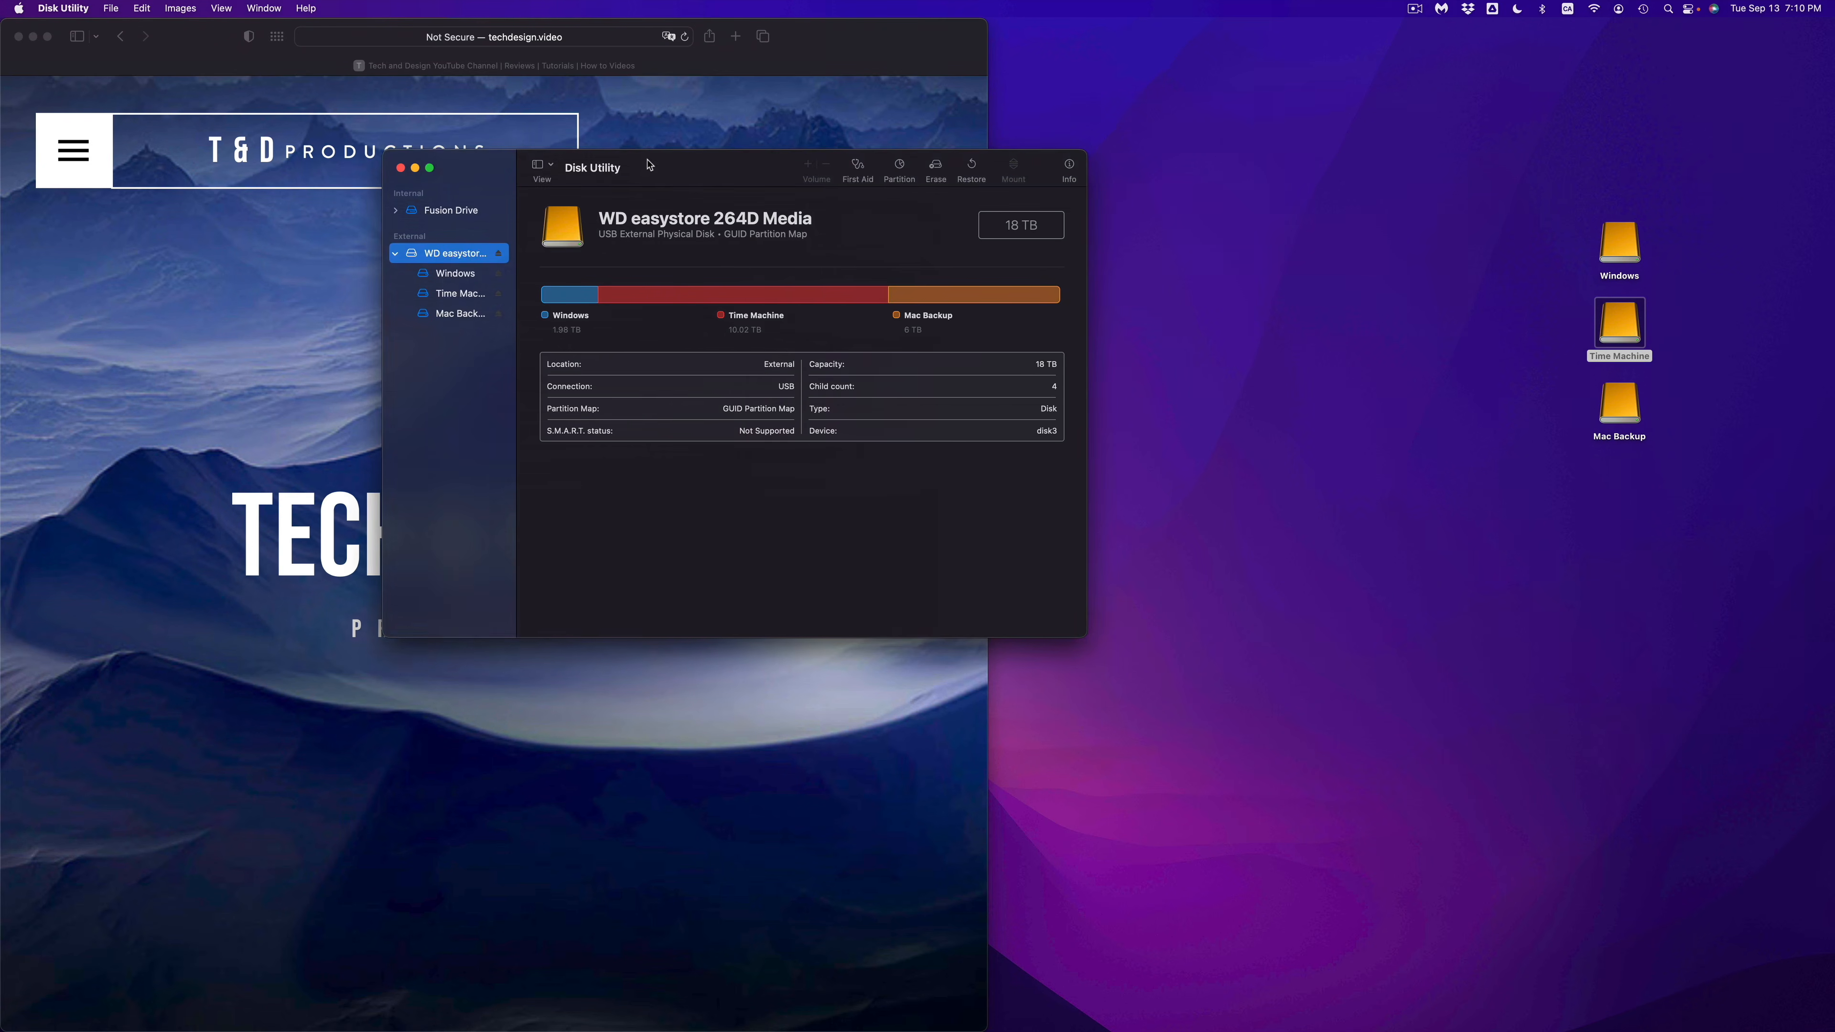
left_click_drag(523, 166, 915, 281)
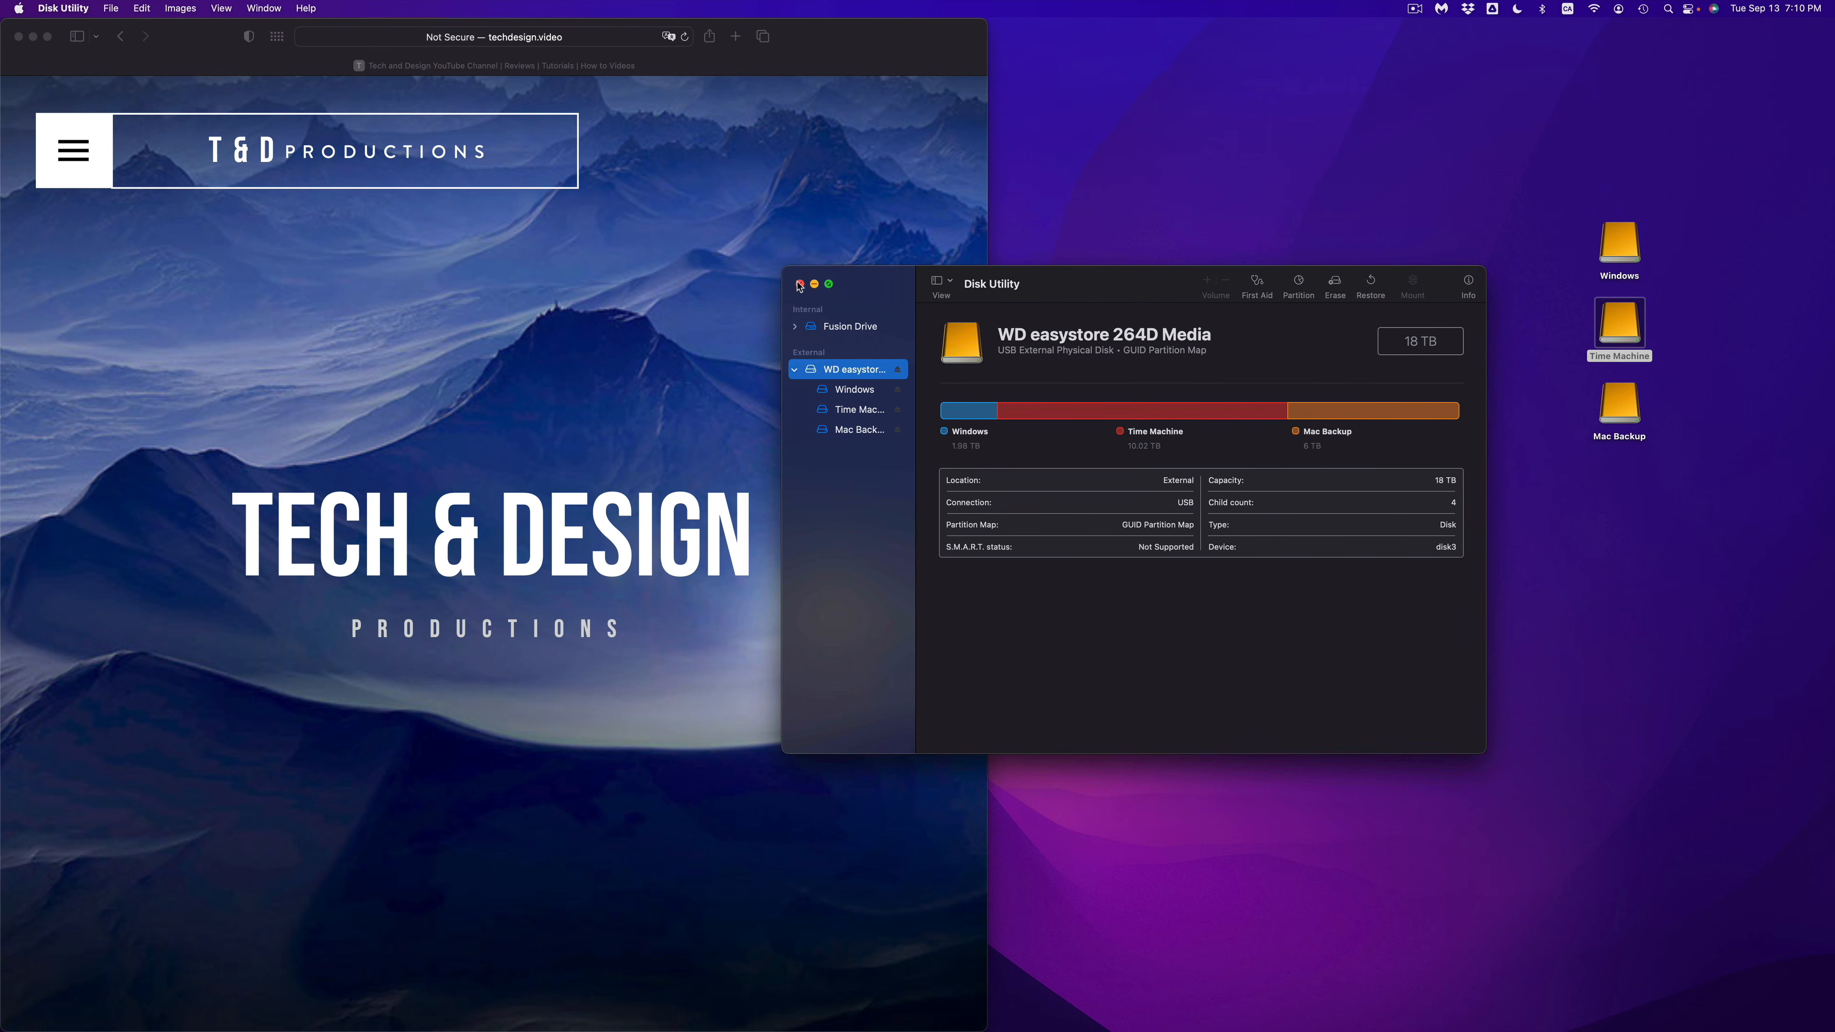
left_click(799, 284)
Open the Time Machine settings in System Preferences
mouse_move(794, 1026)
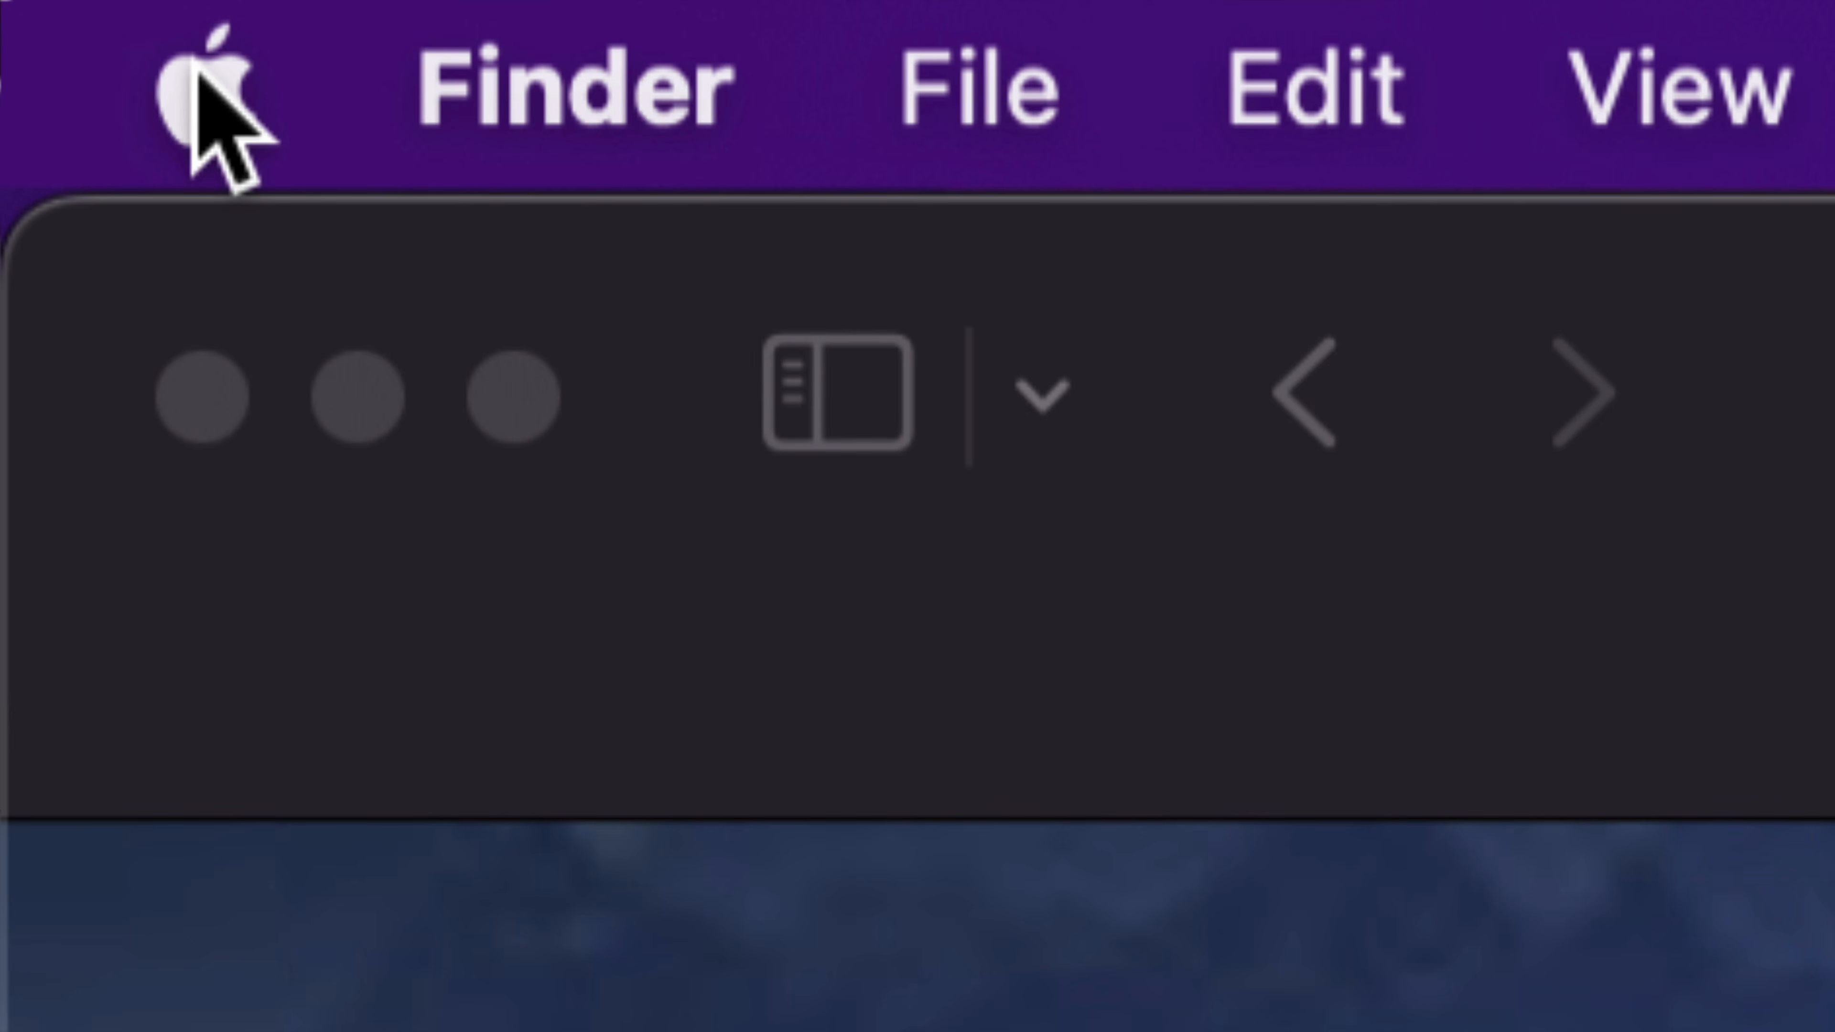
left_click(17, 7)
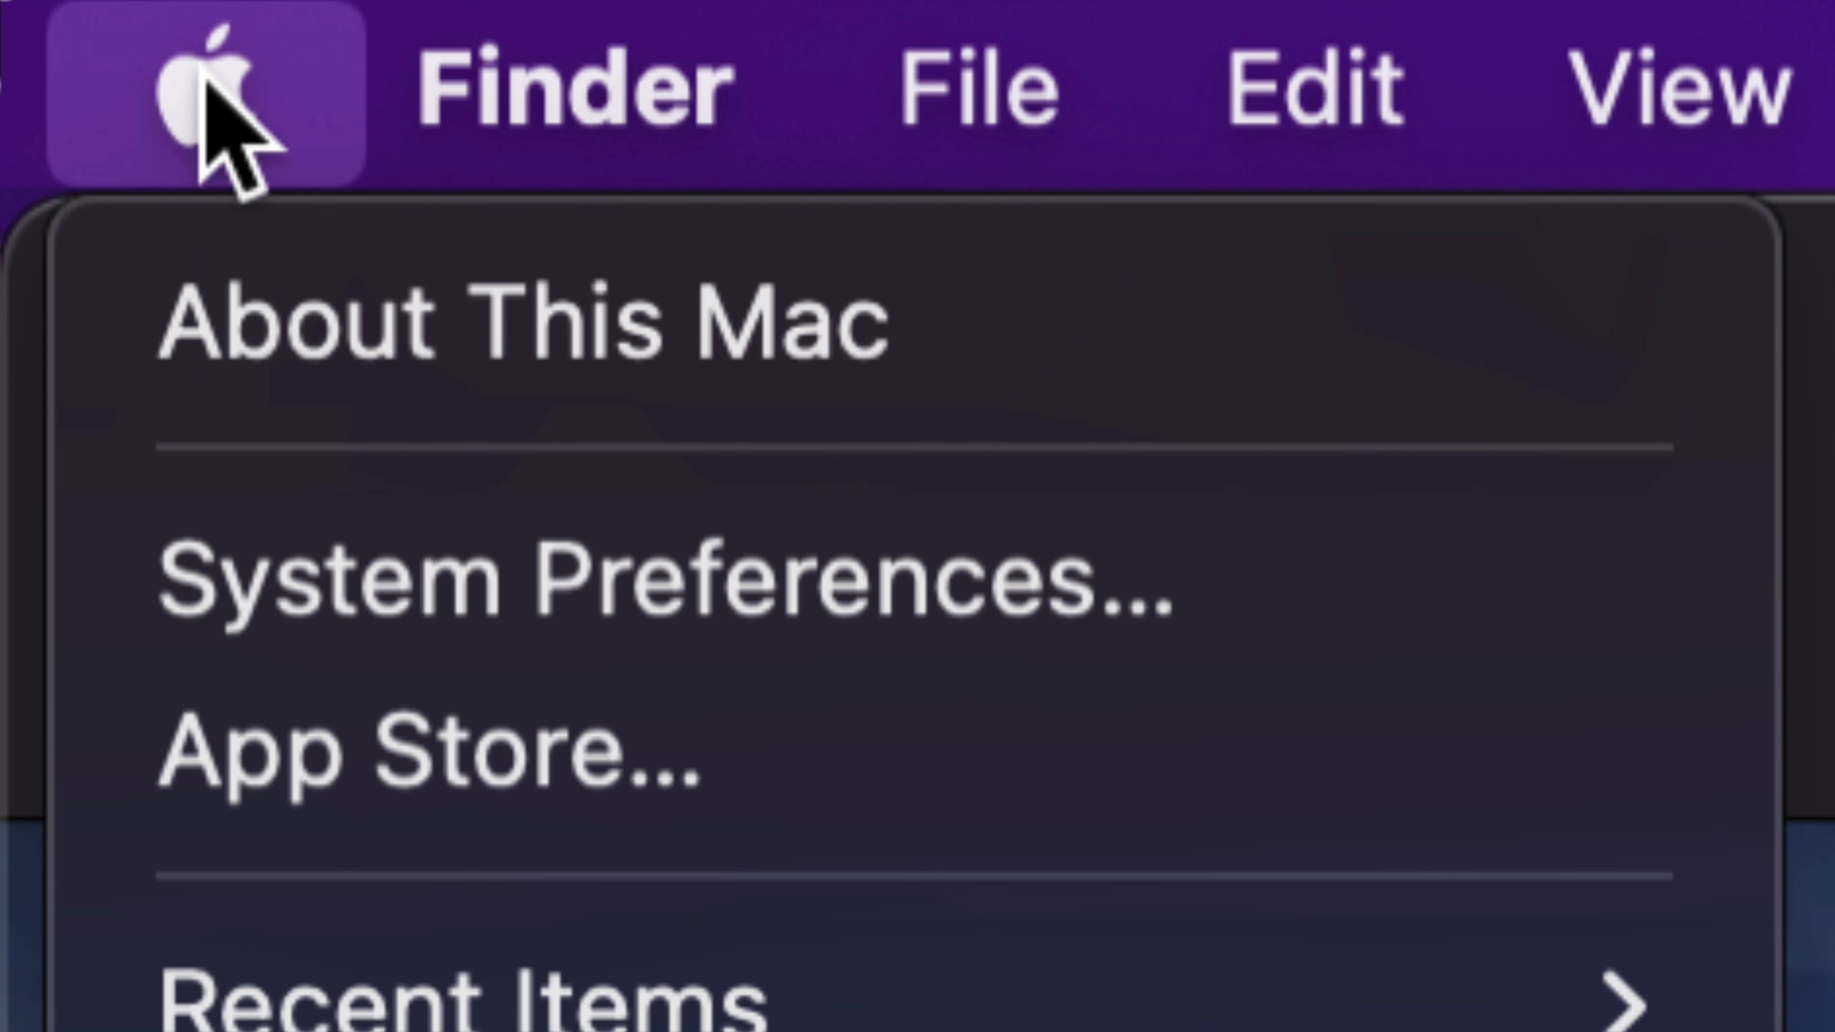
left_click(807, 578)
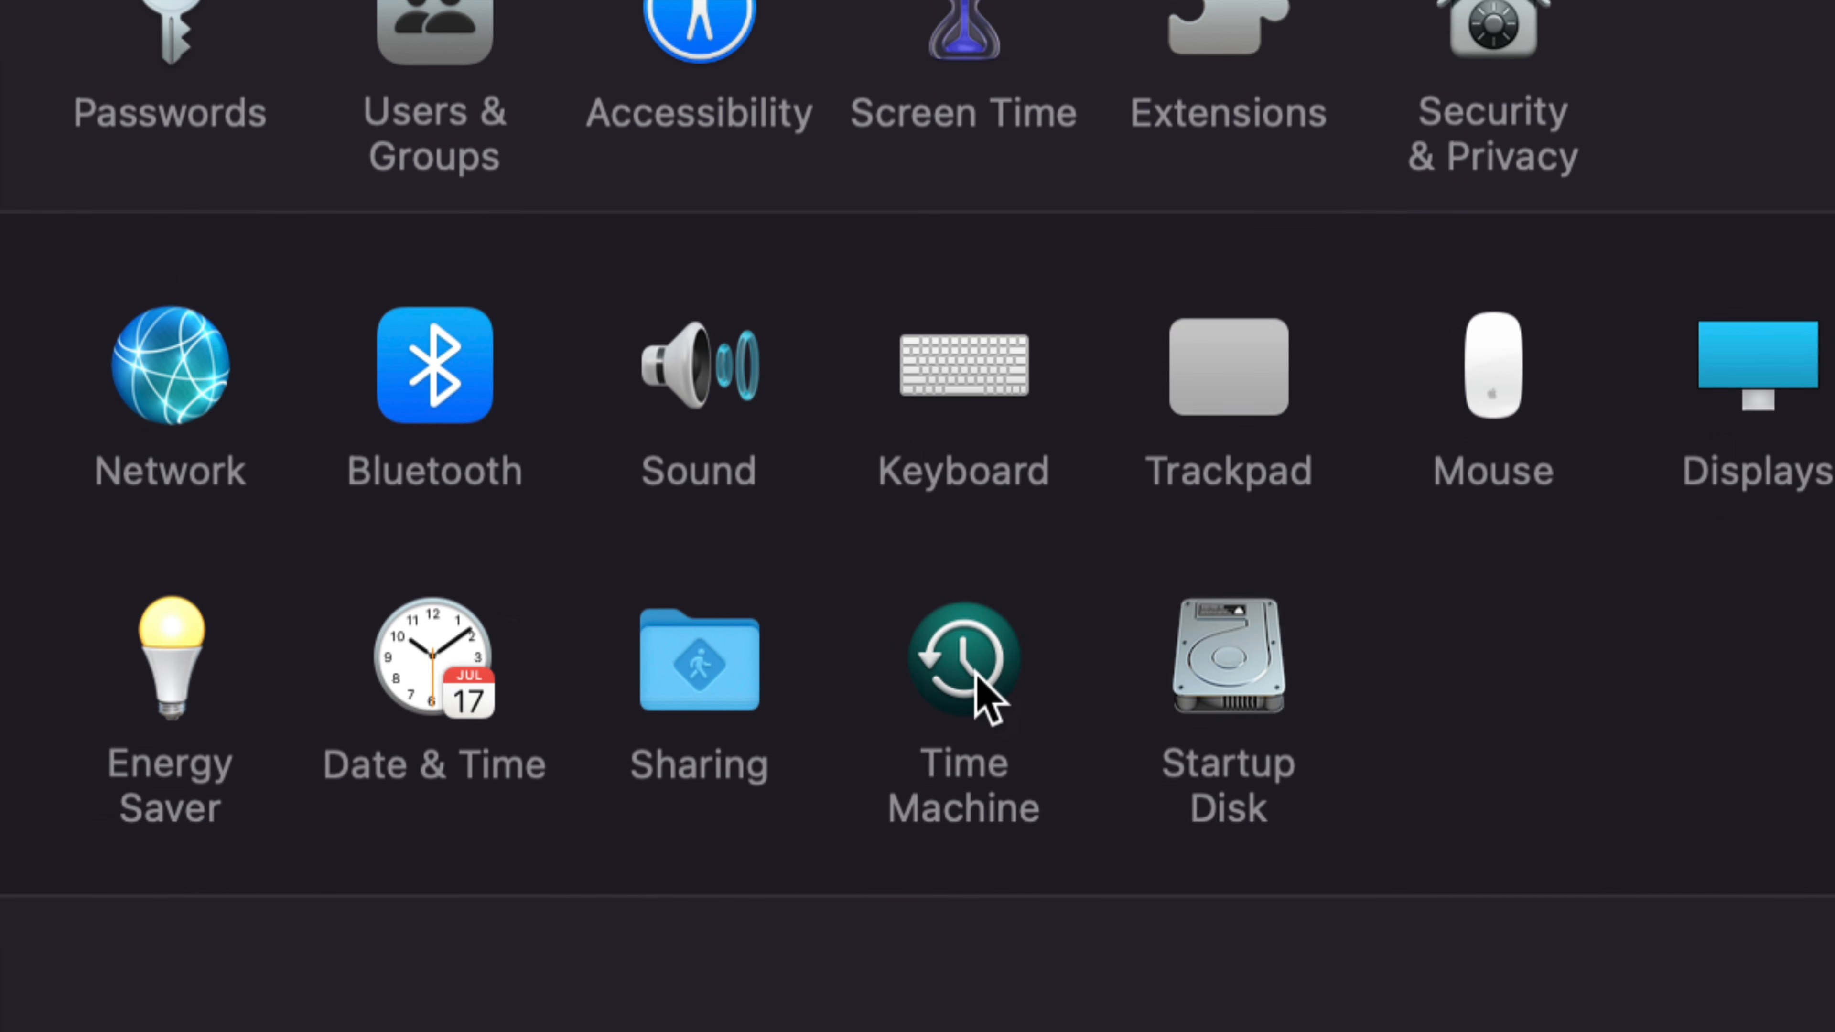
left_click(983, 695)
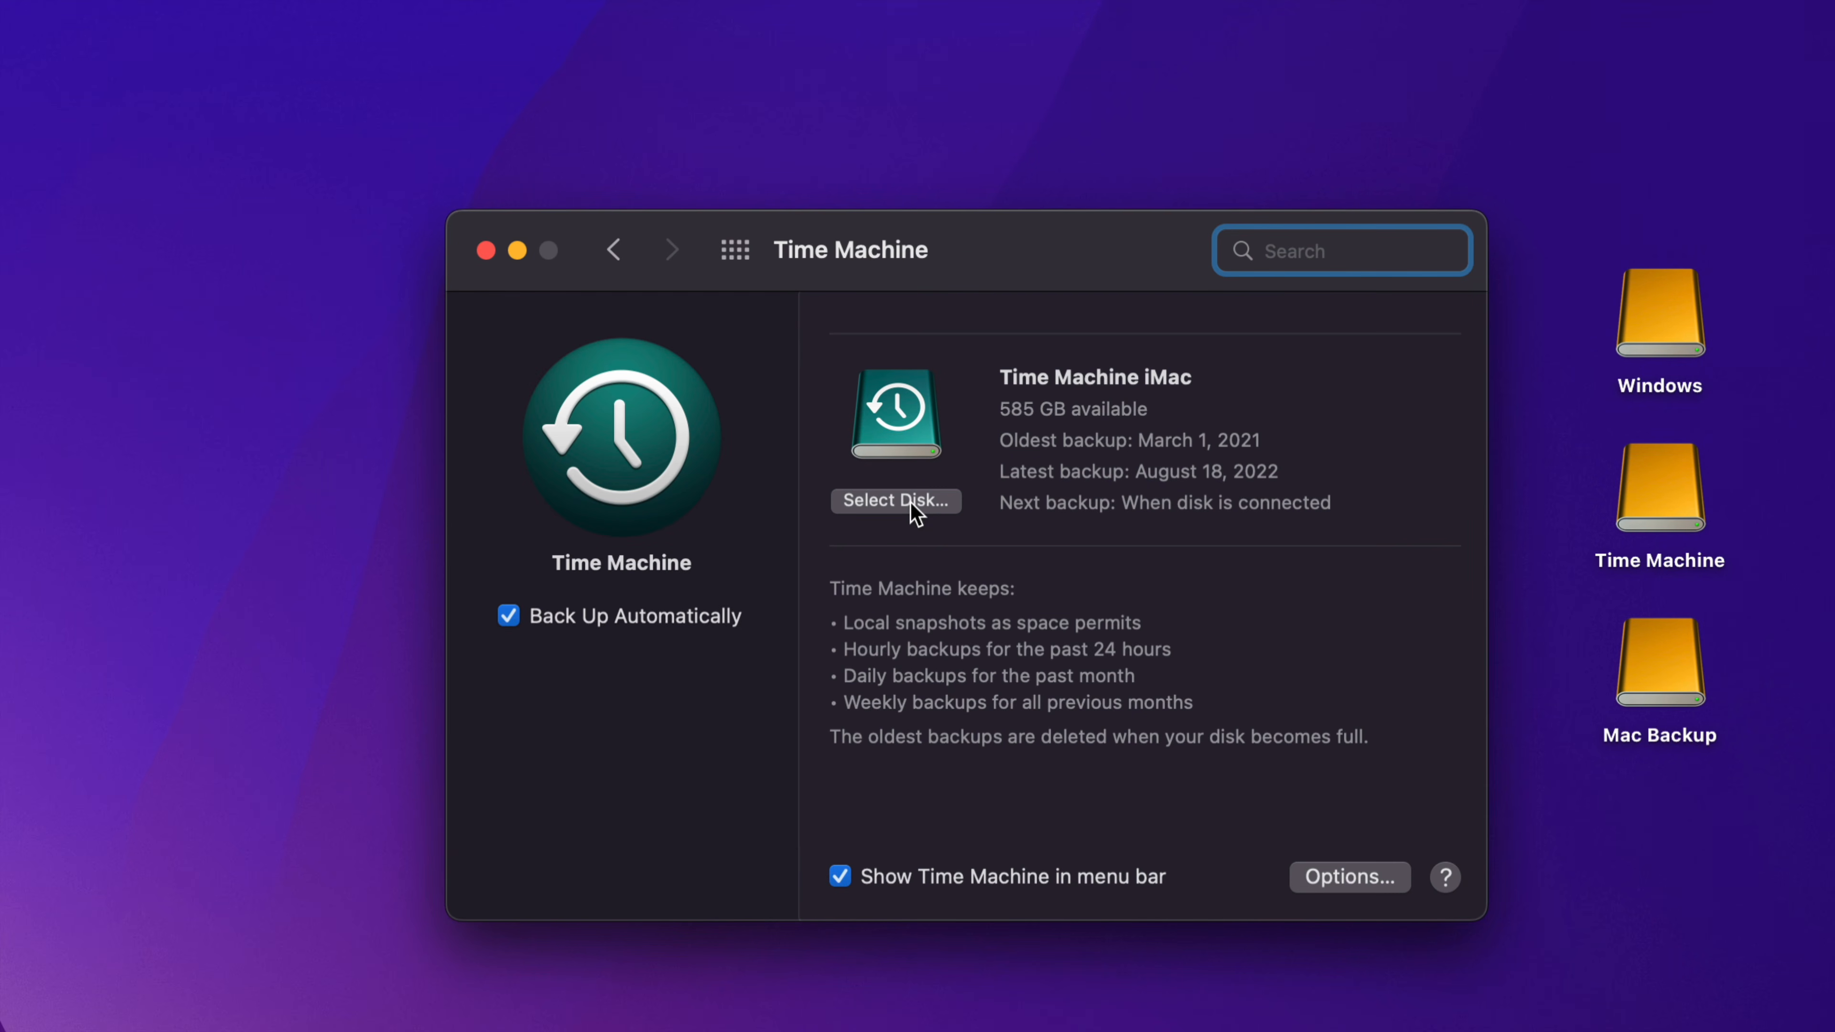
Add the 10 TB Time Machine disk as an unencrypted backup disk, using both it and Time Machine iMac
left_click(878, 506)
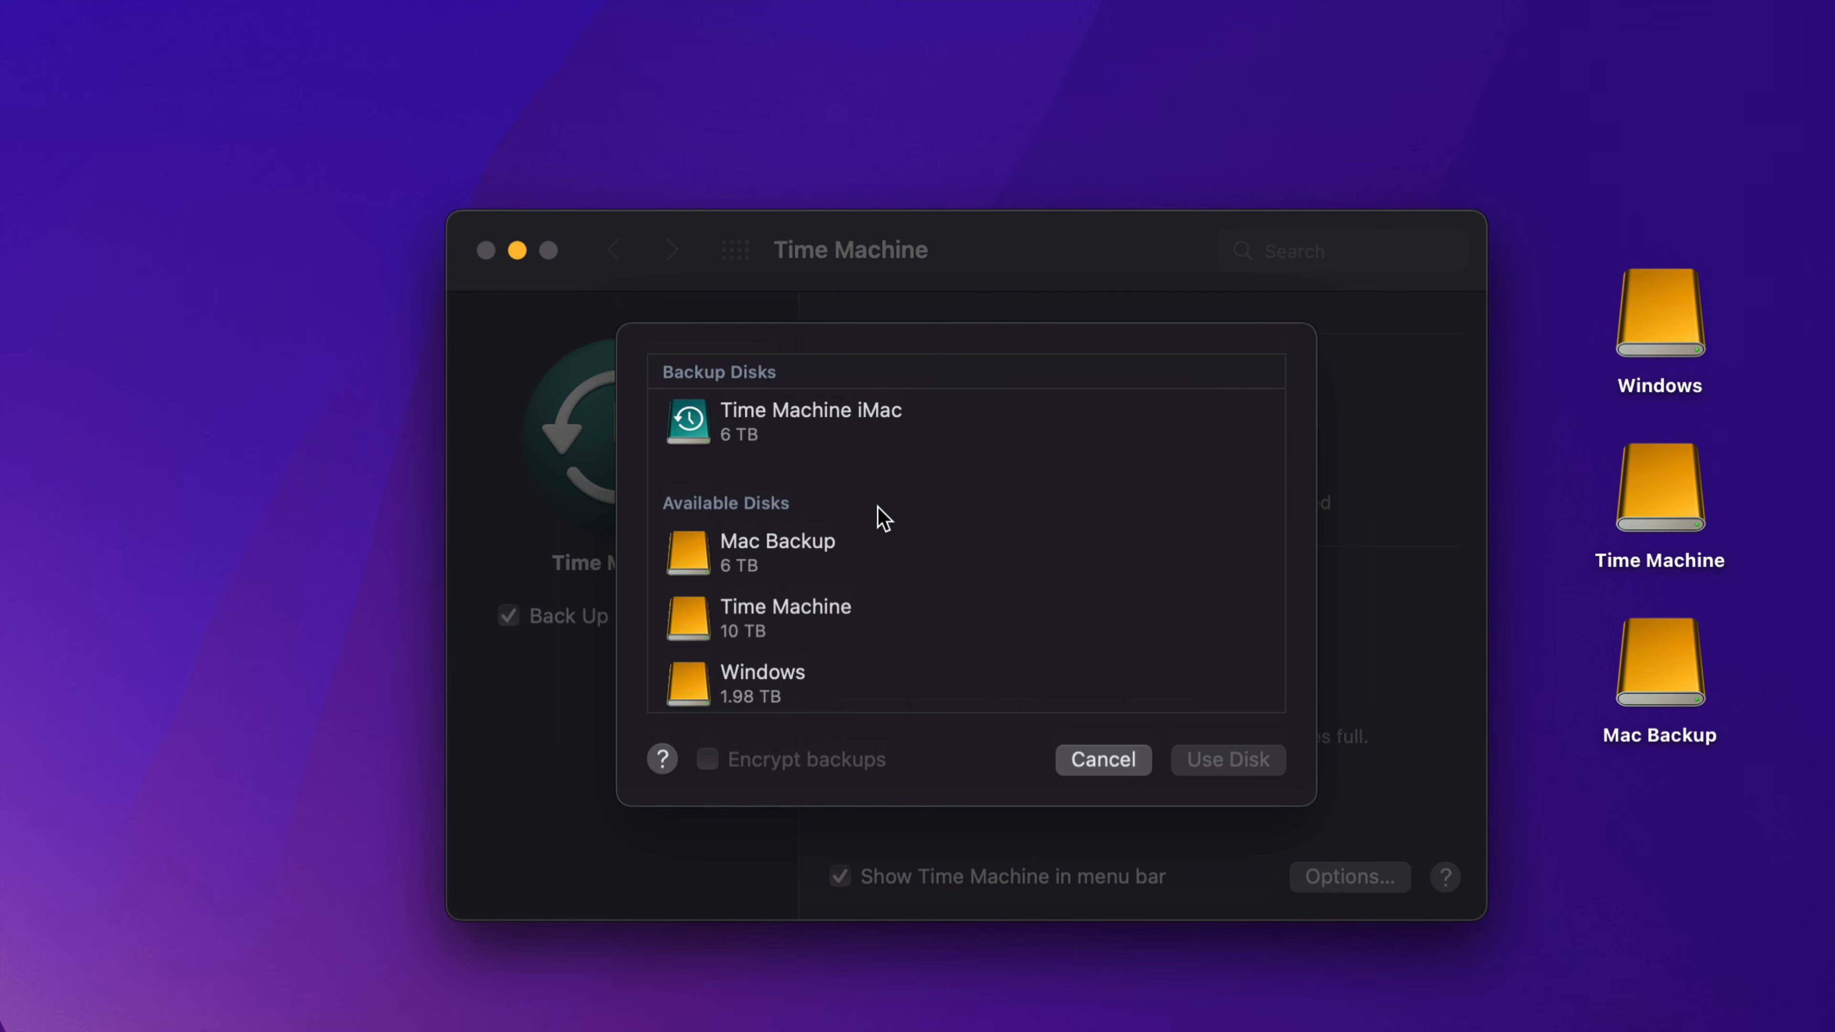
scroll(833, 579, "down", 3)
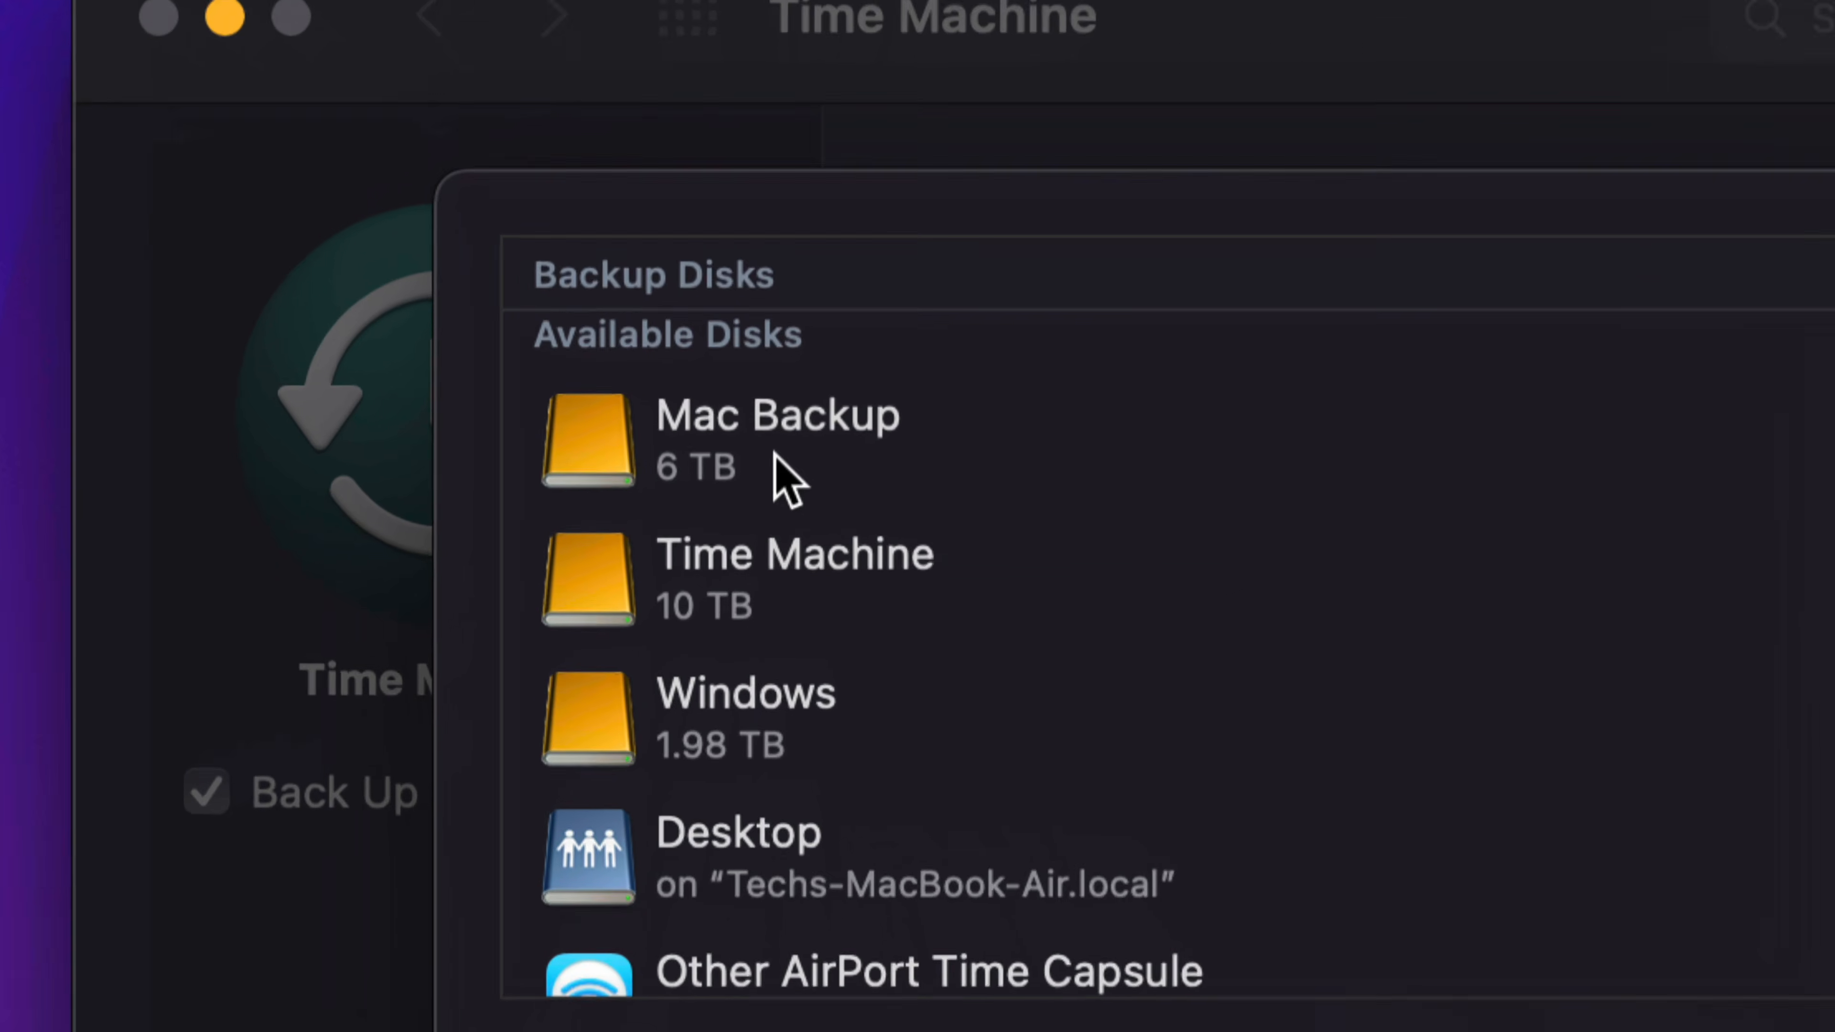
left_click(796, 571)
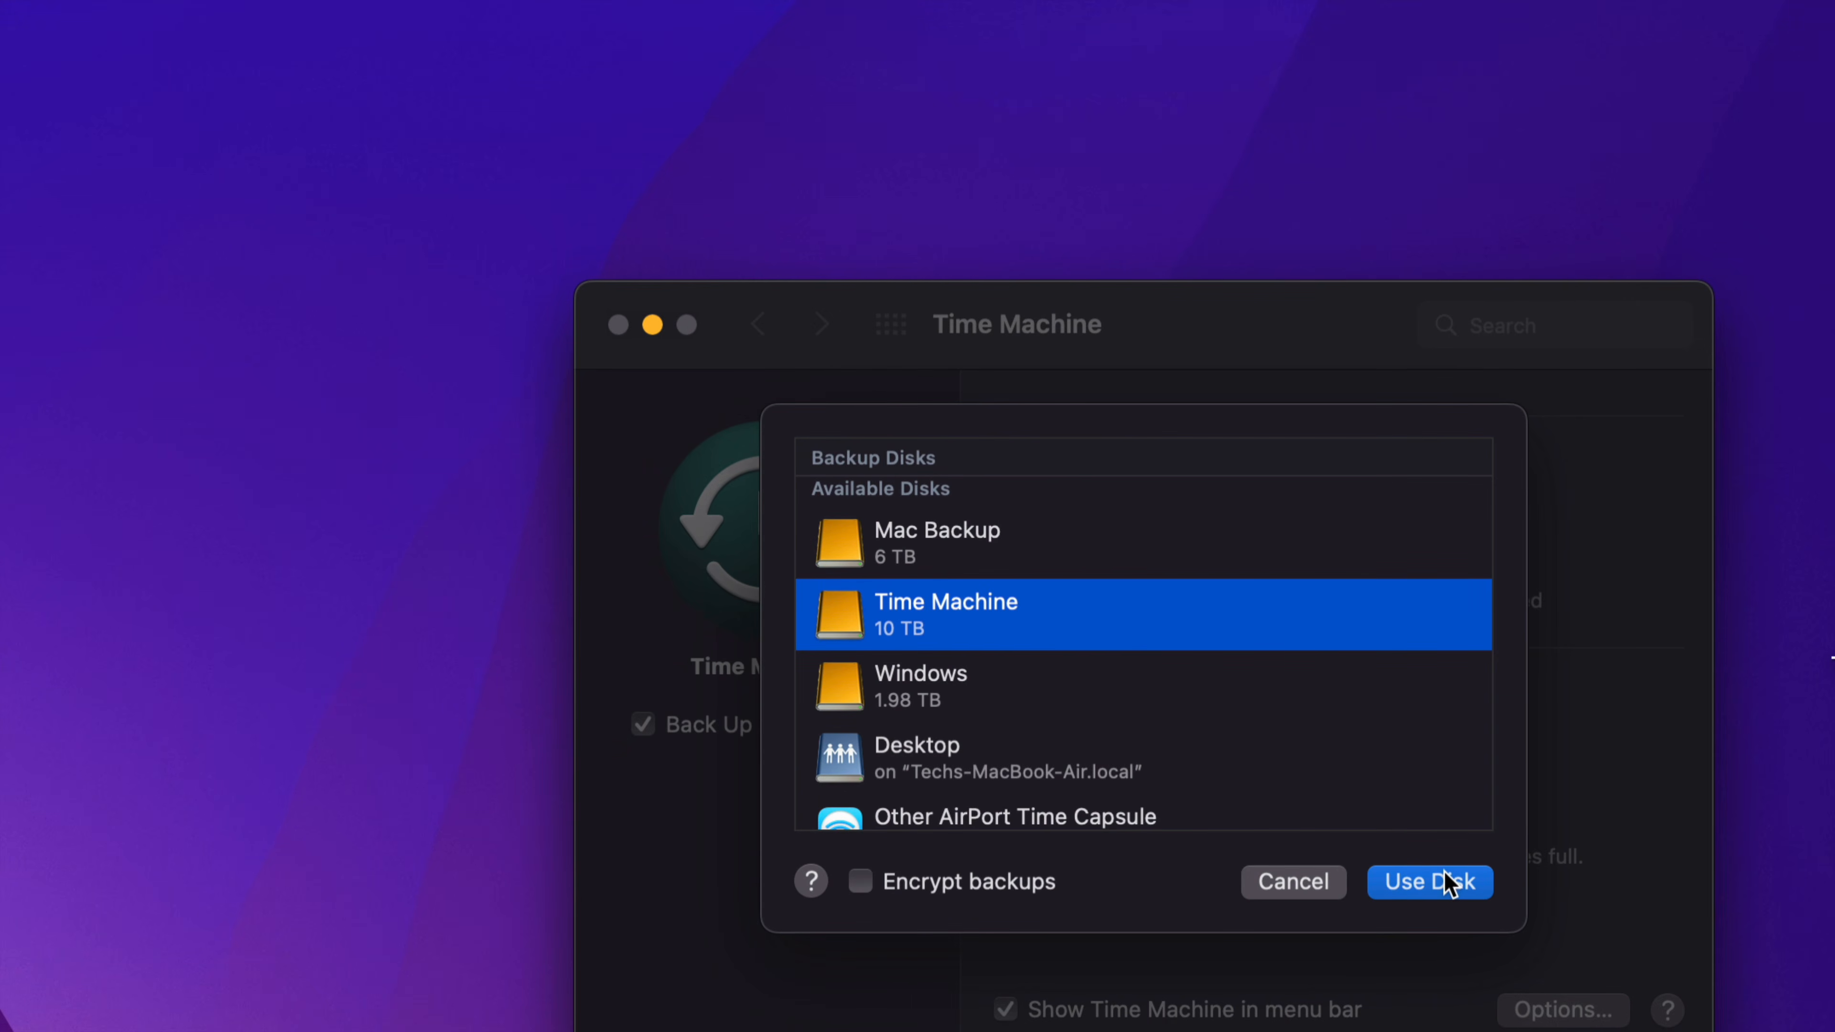
left_click(1448, 882)
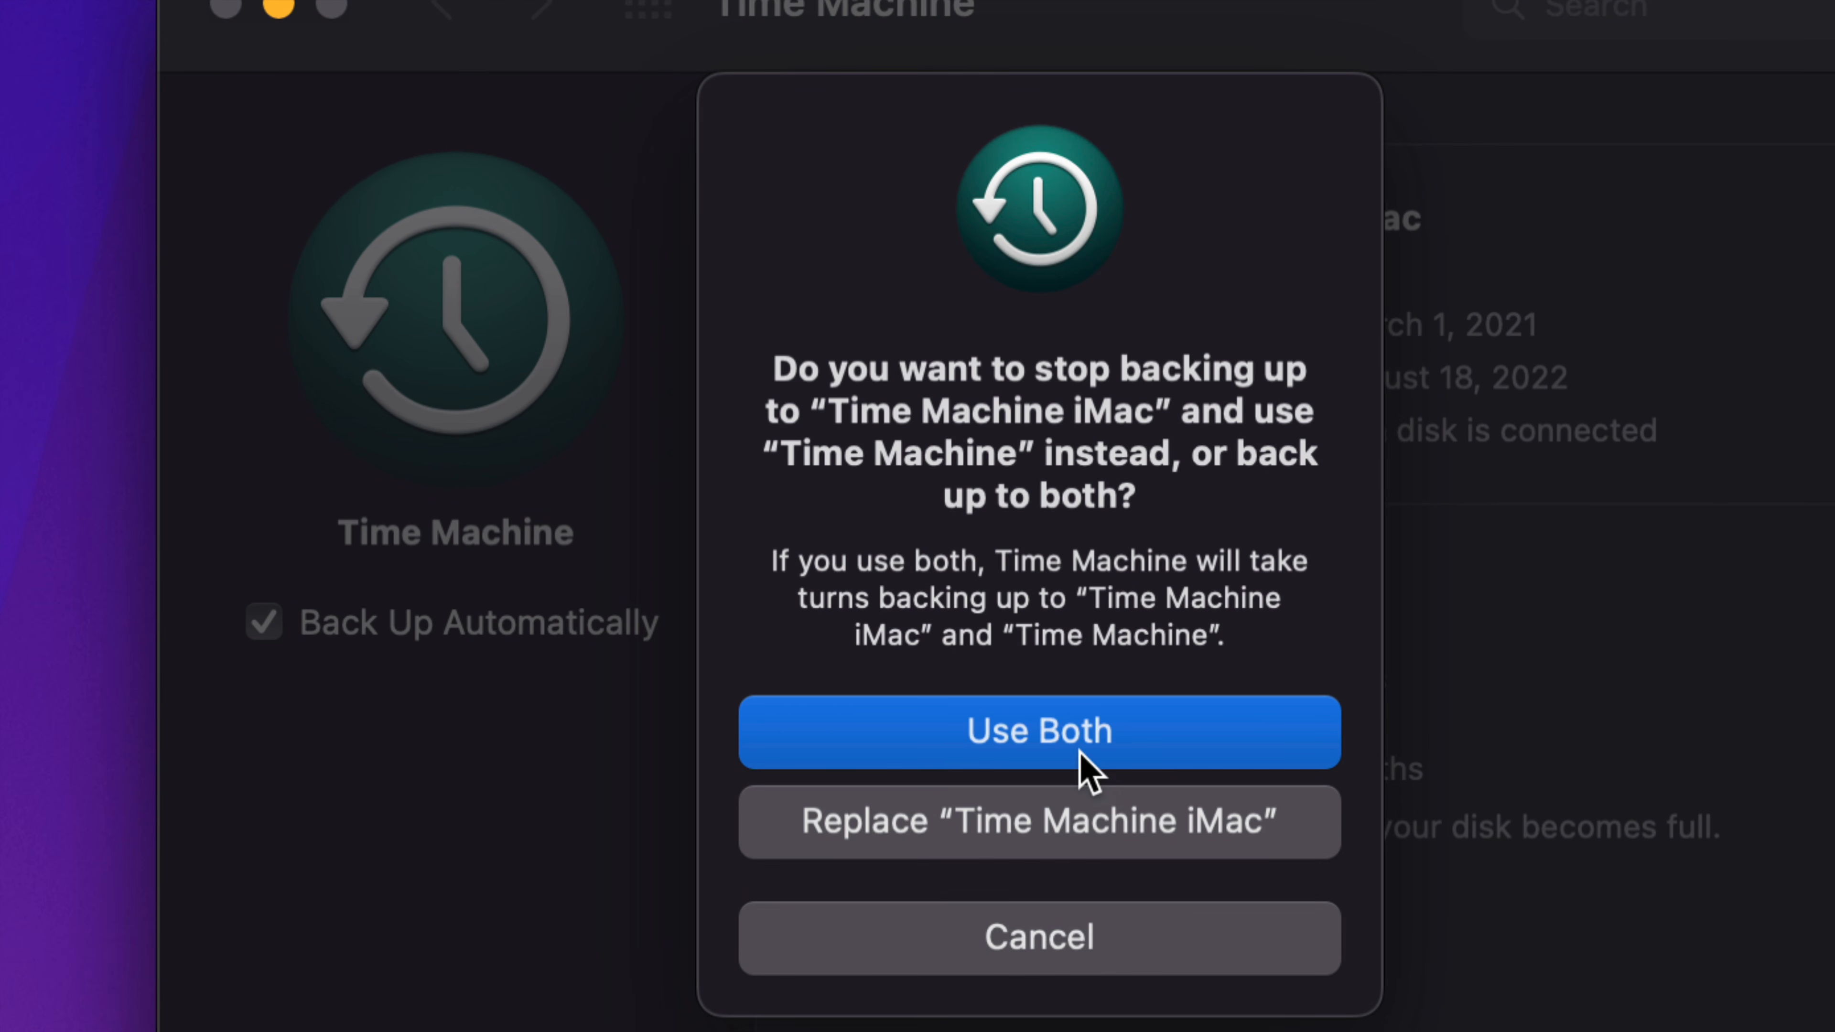
left_click(968, 746)
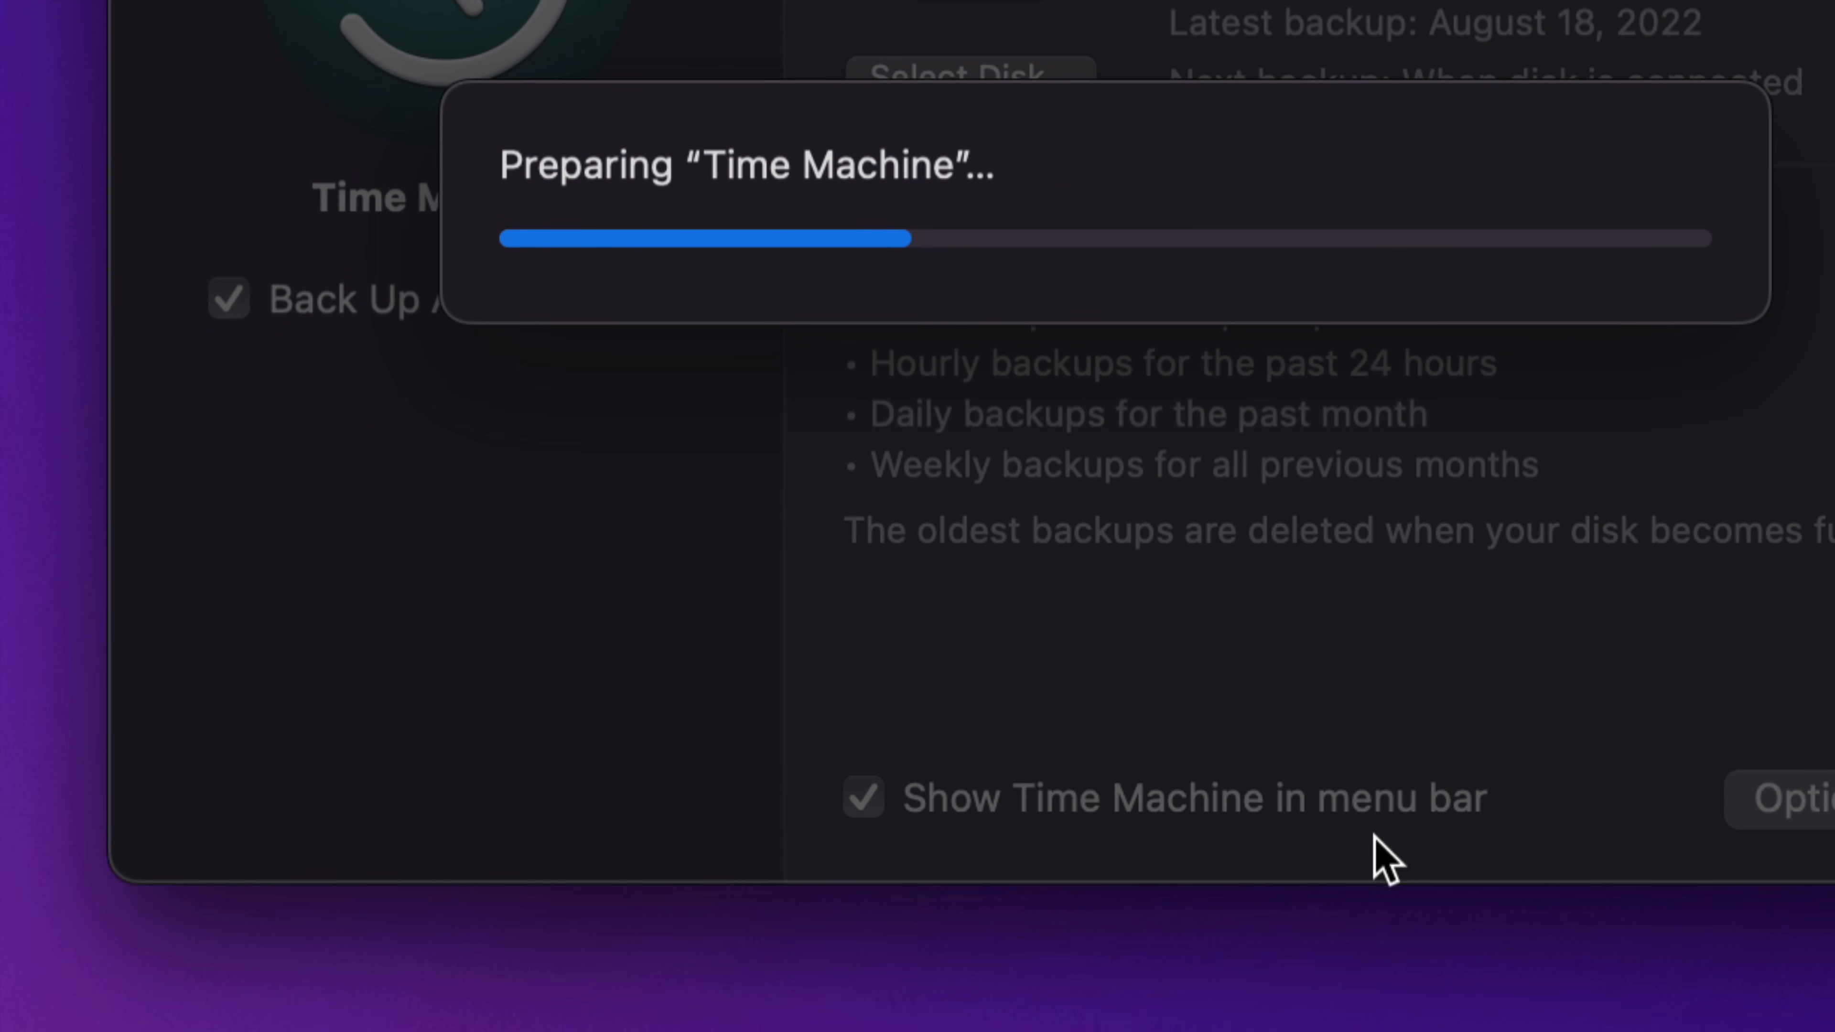
Turn off automatic backups and move the Time Machine settings window away from the drive icons
left_click(46, 353)
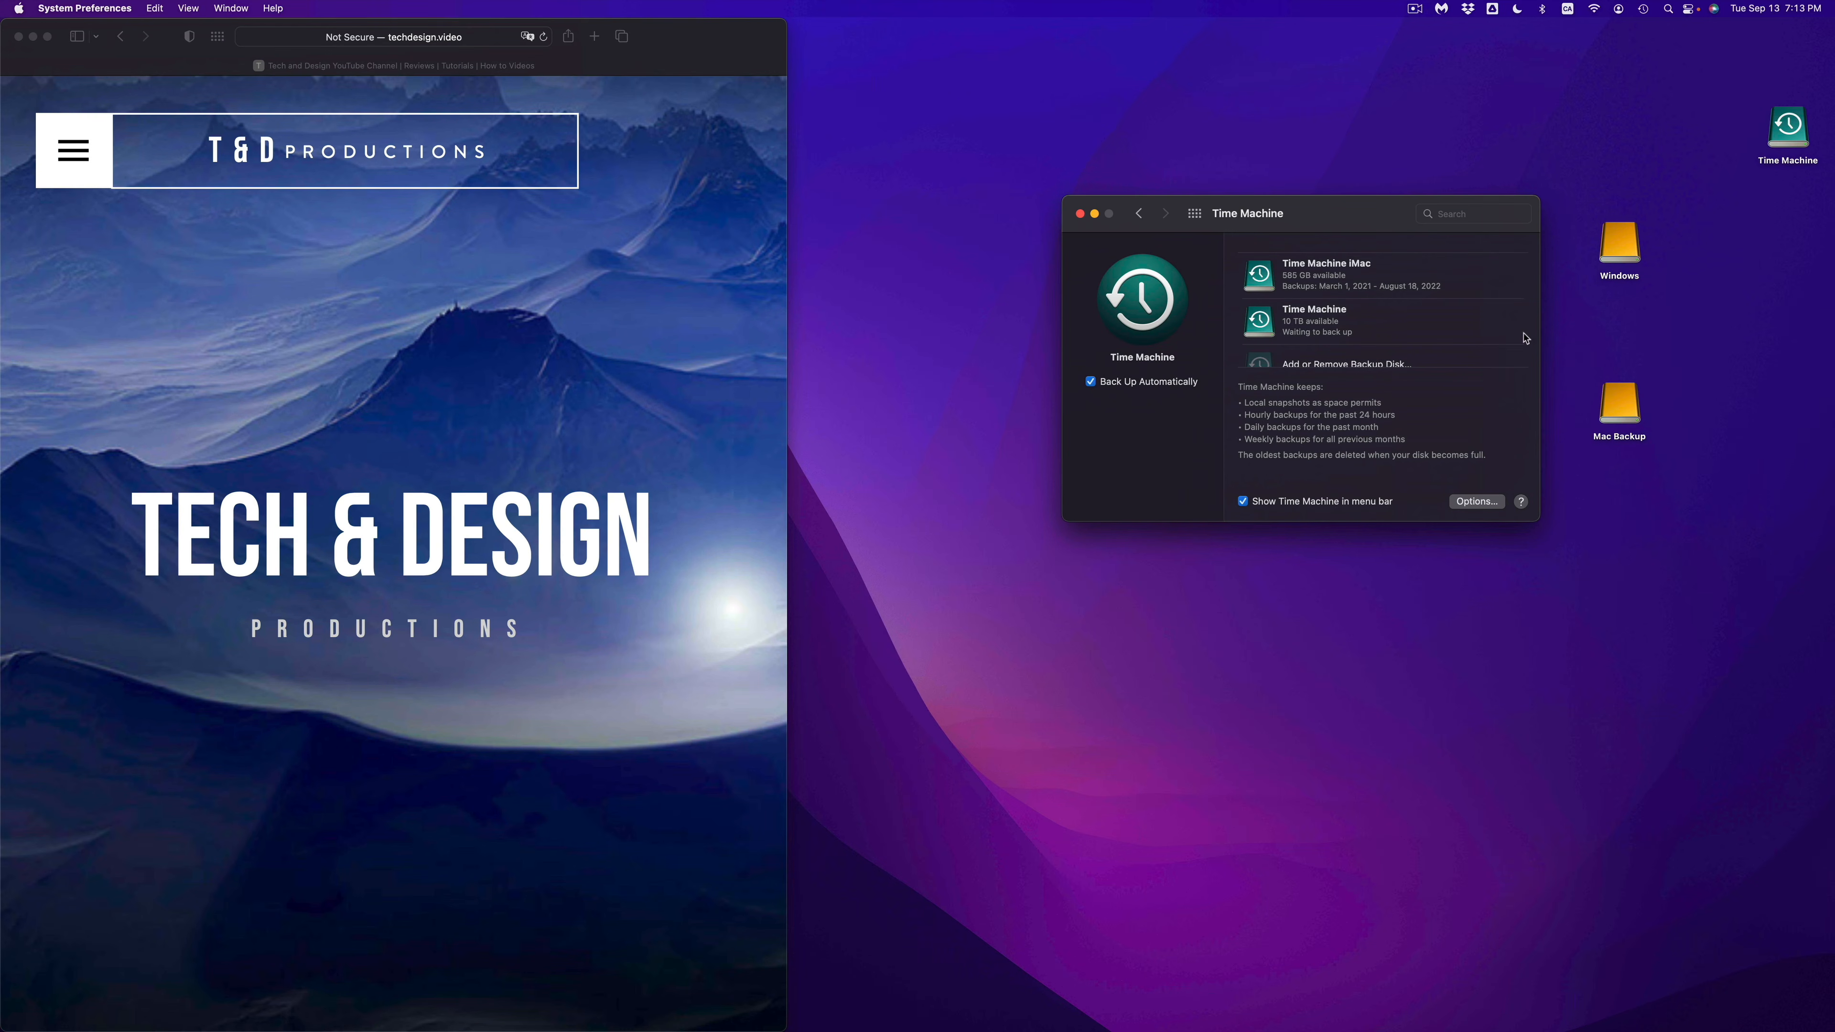
left_click(1090, 382)
left_click_drag(1309, 226, 1115, 237)
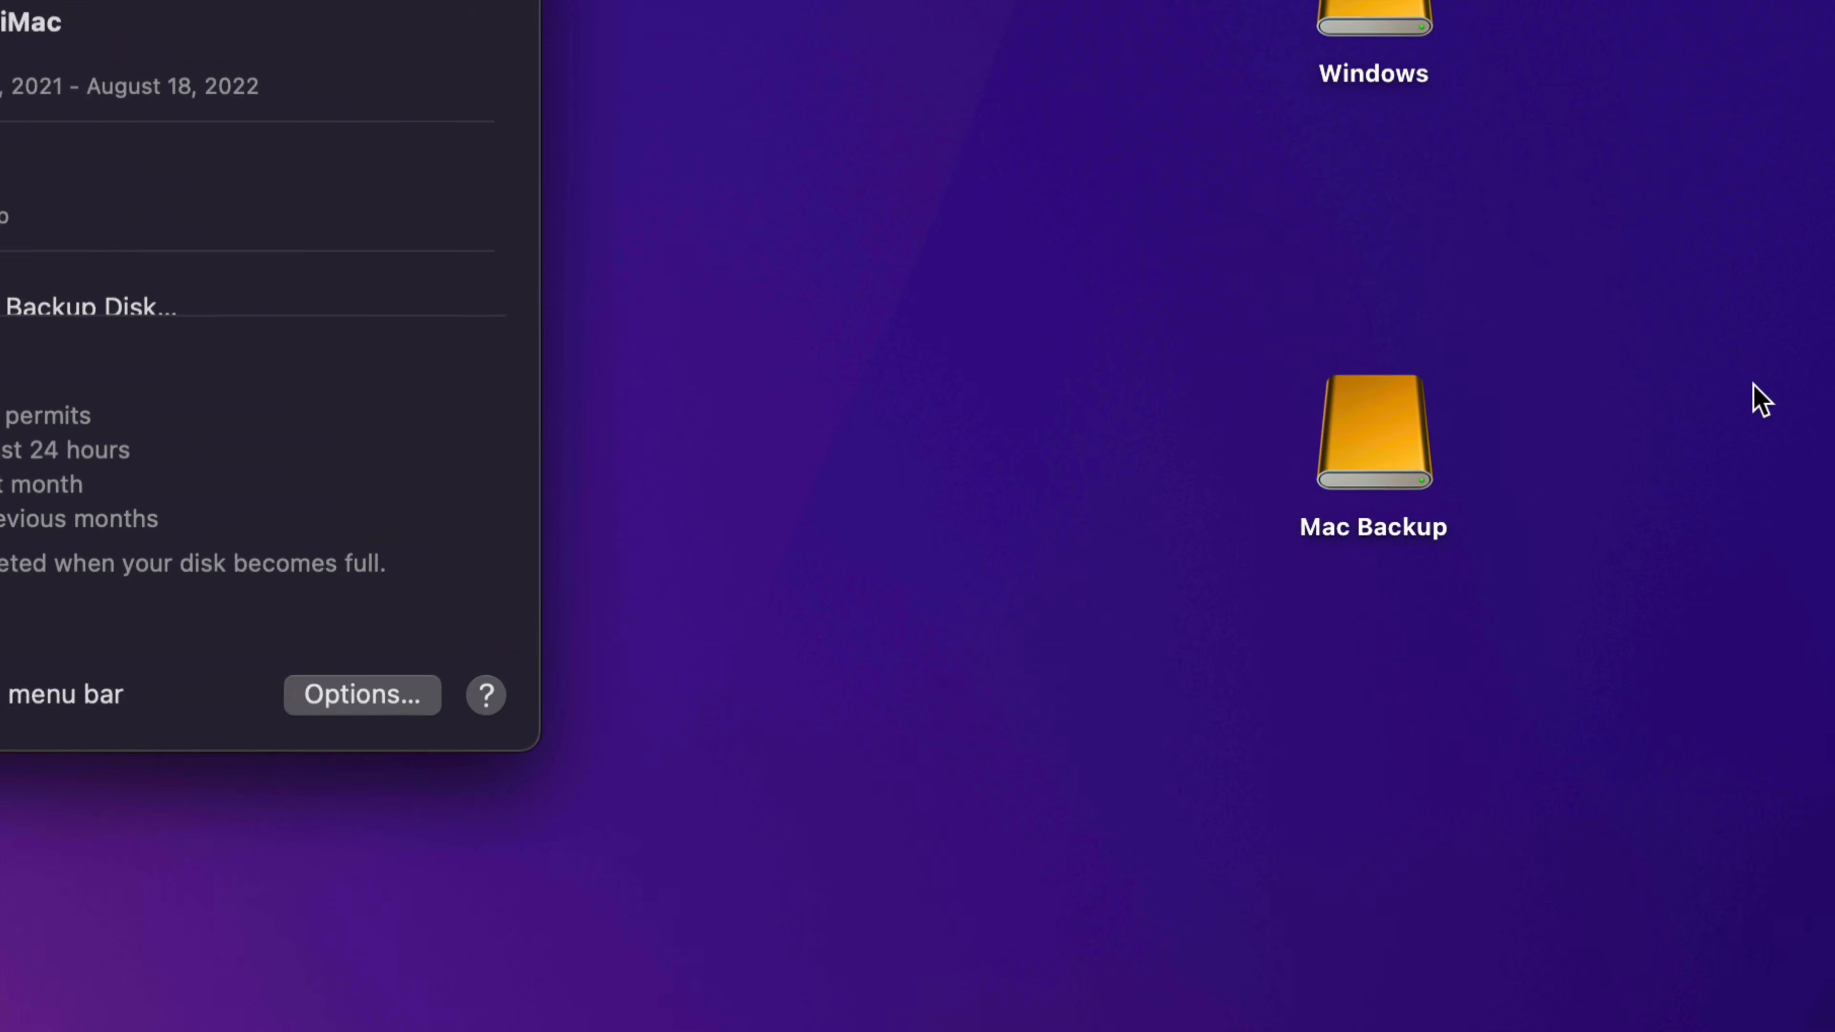
Rearrange the Time Machine and Mac Backup drive icons on the desktop, between the settings window and the Windows drive
left_click(1396, 474)
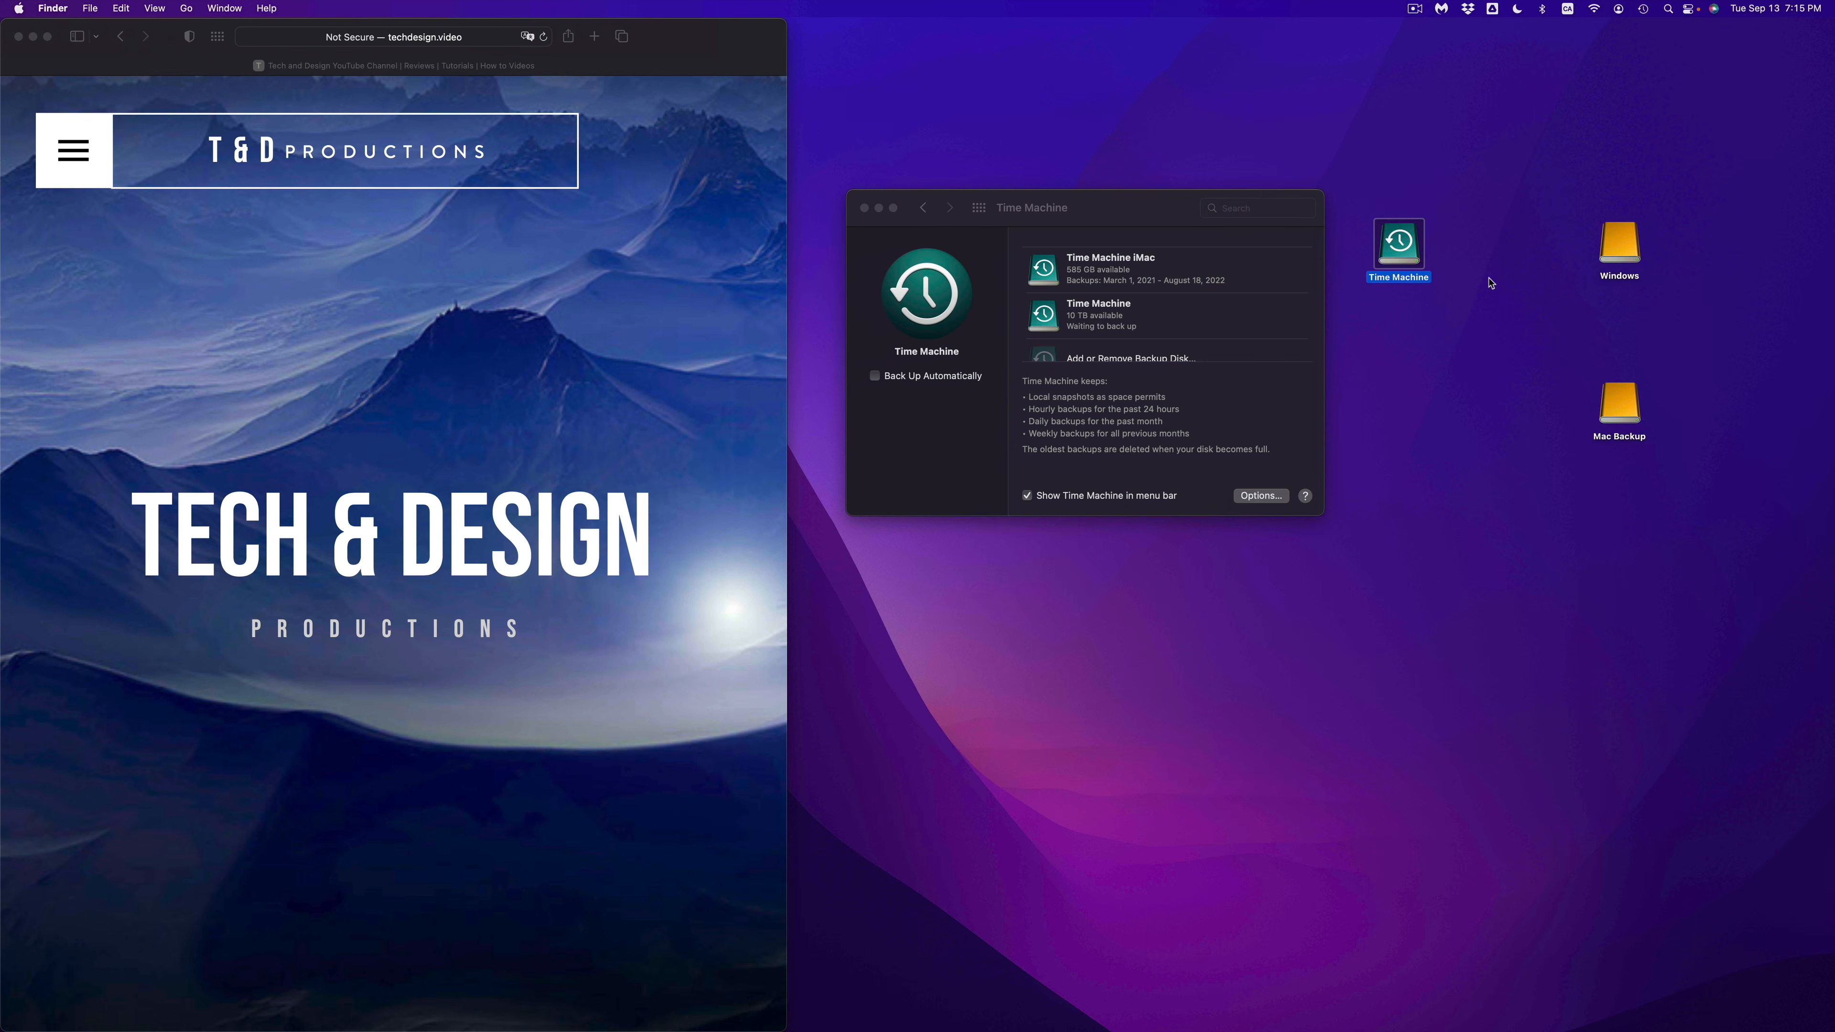
mouse_move(1316, 1019)
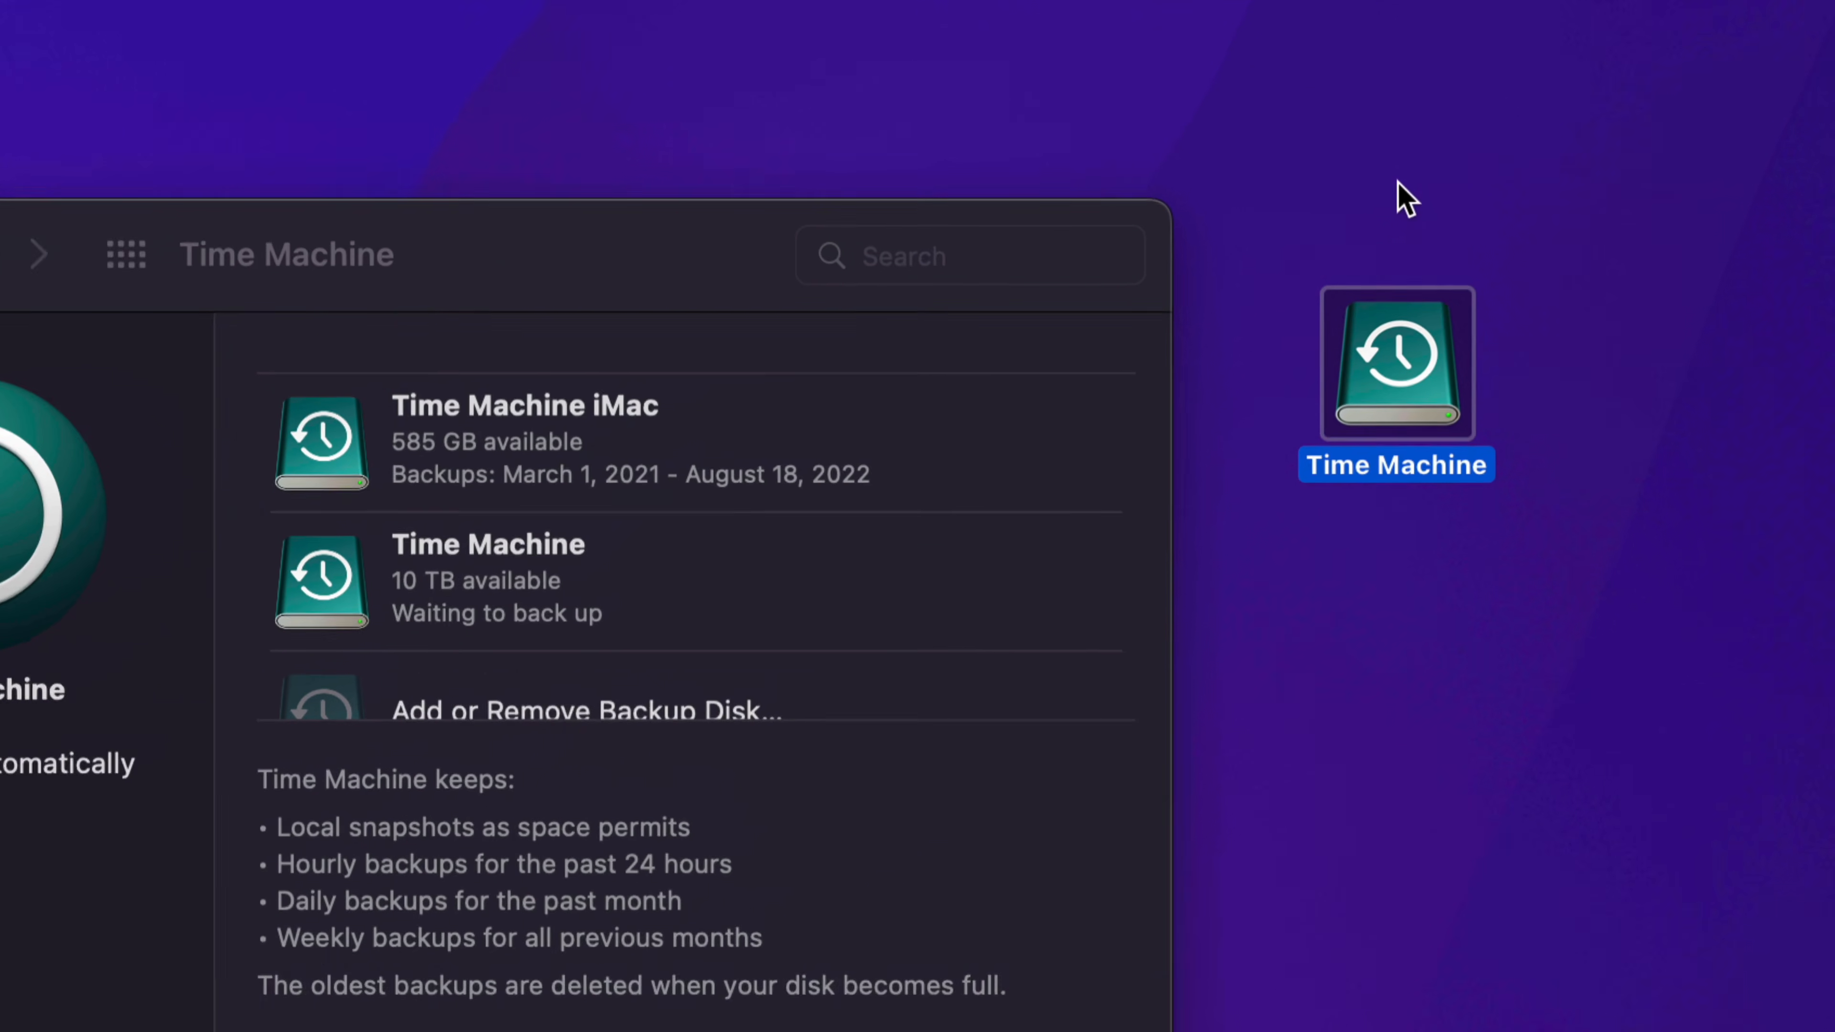
left_click(1641, 362)
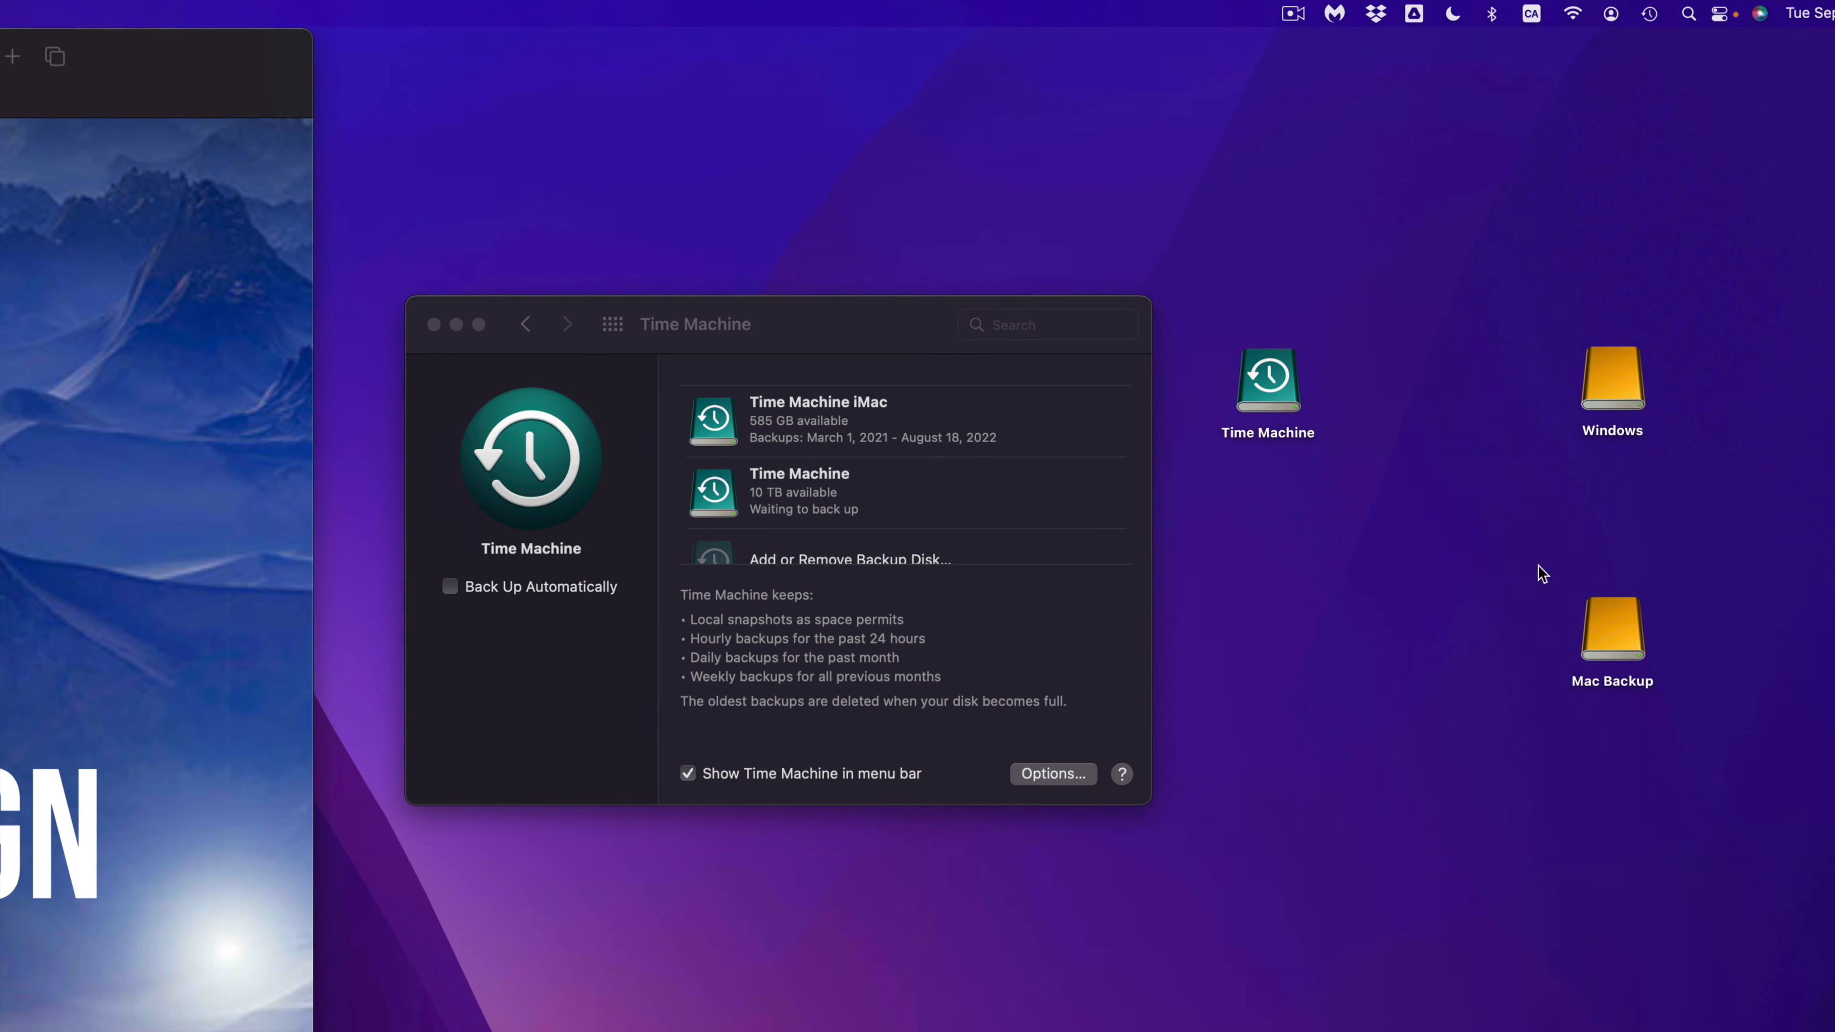
left_click(1626, 639)
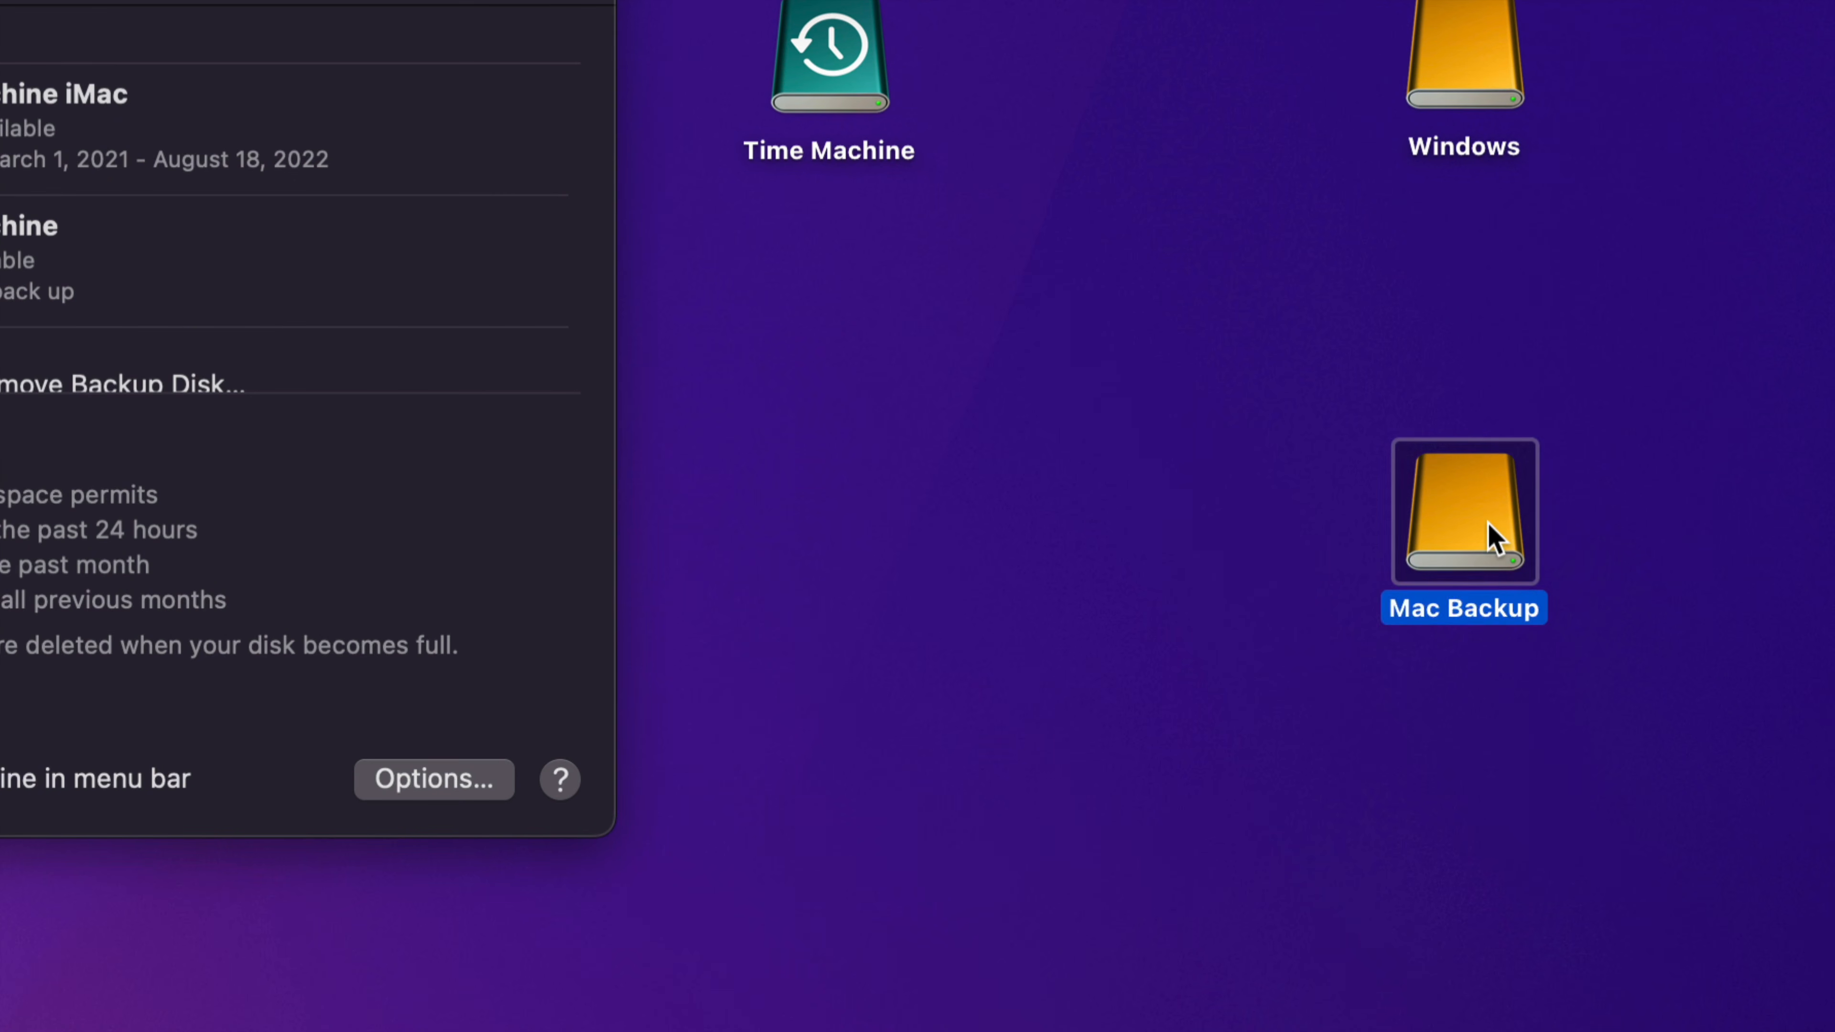
left_click_drag(1488, 523, 1323, 526)
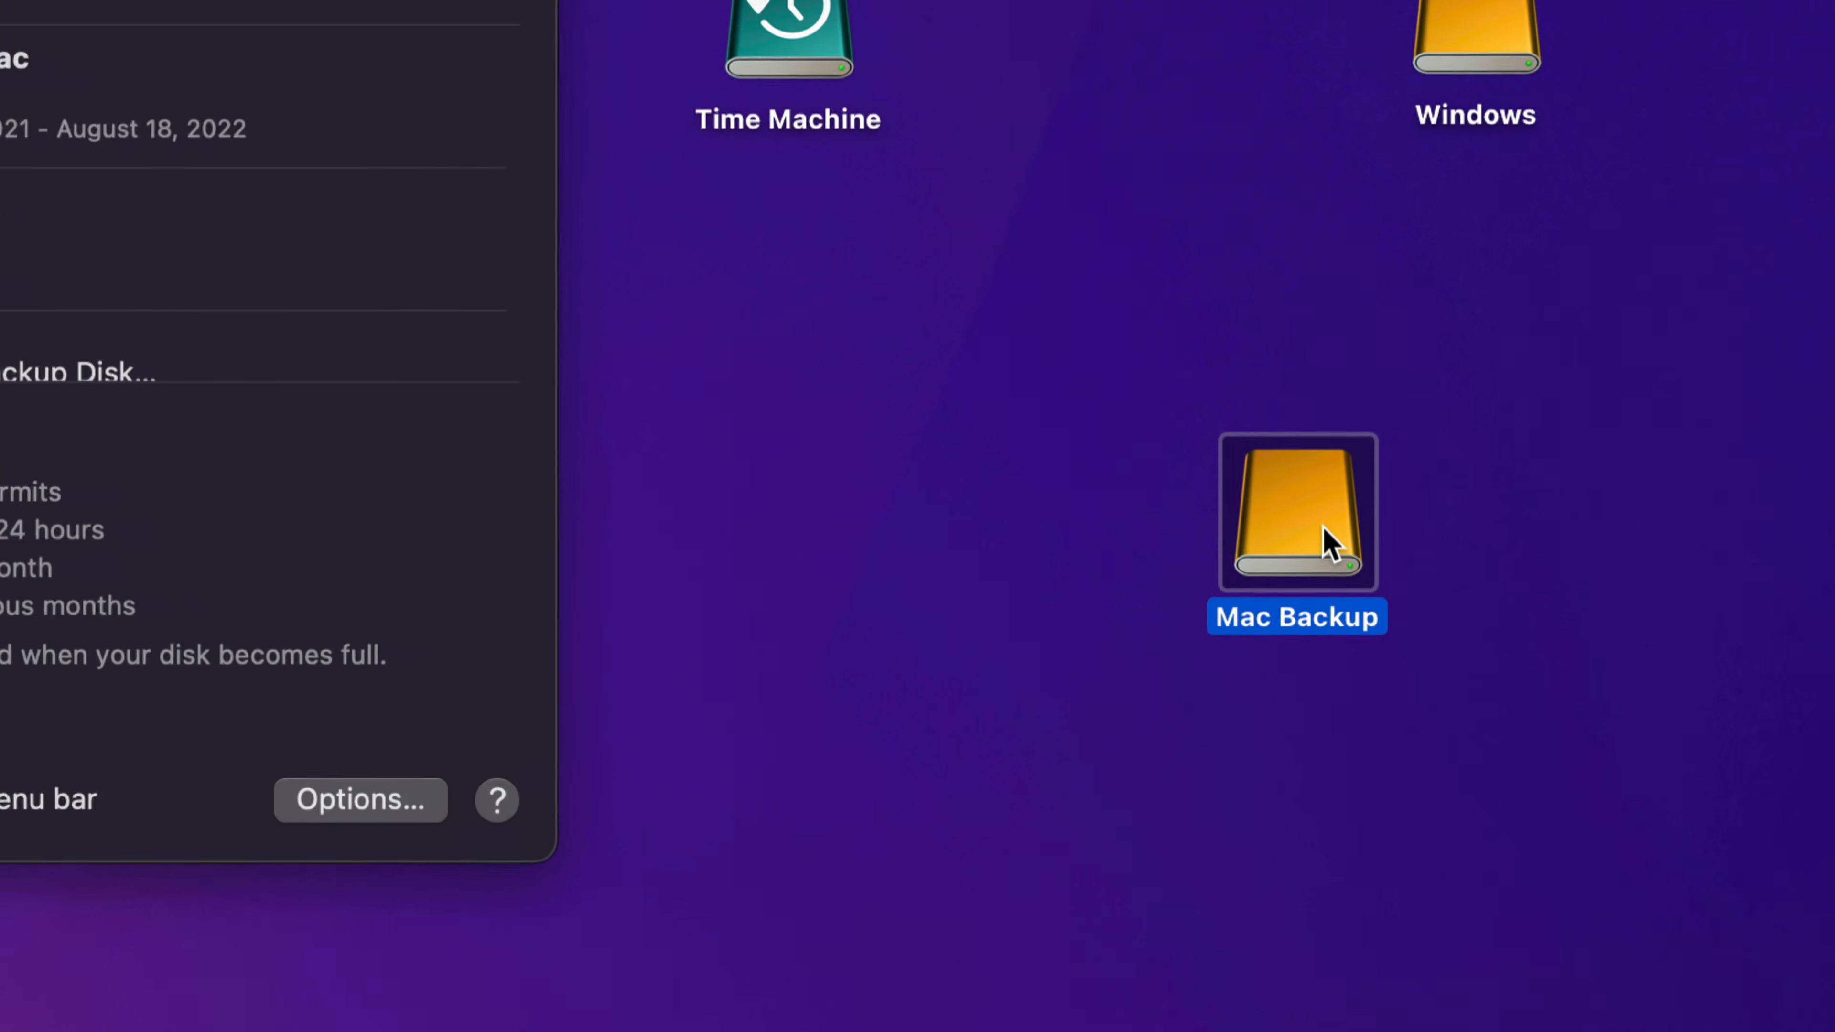
left_click(1409, 562)
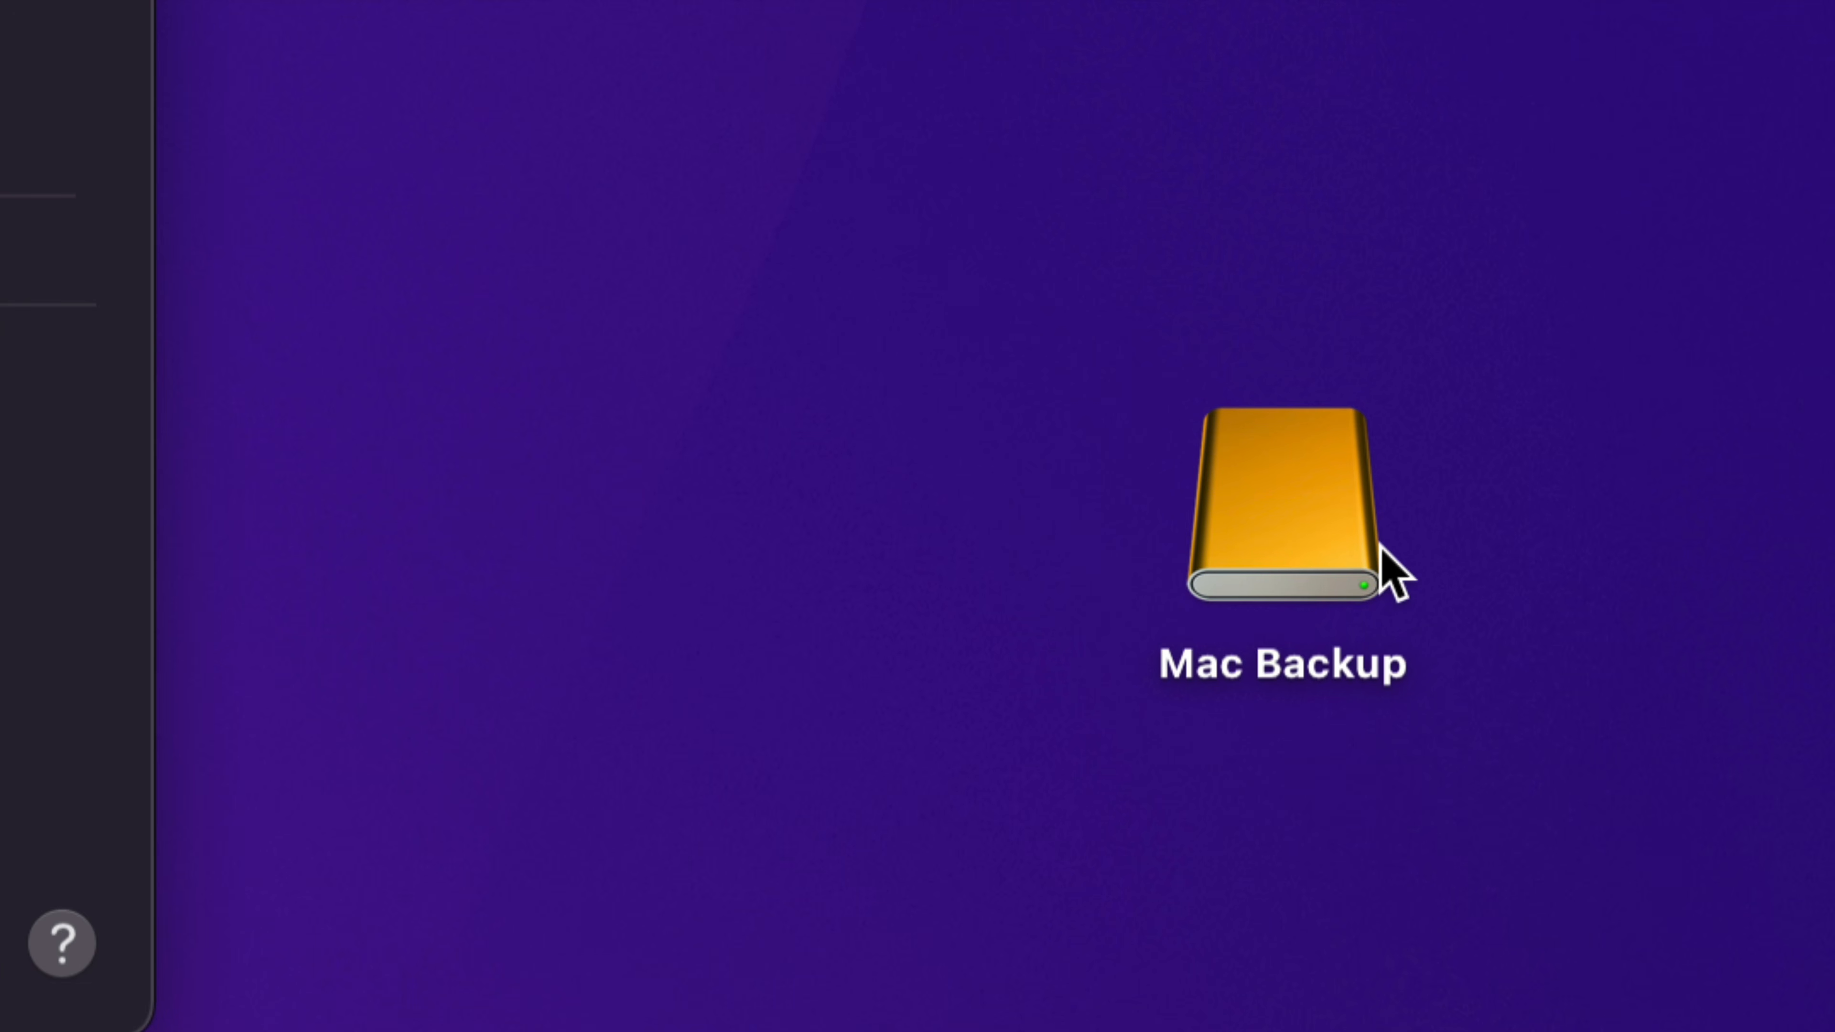
left_click(1084, 245)
left_click(1026, 172)
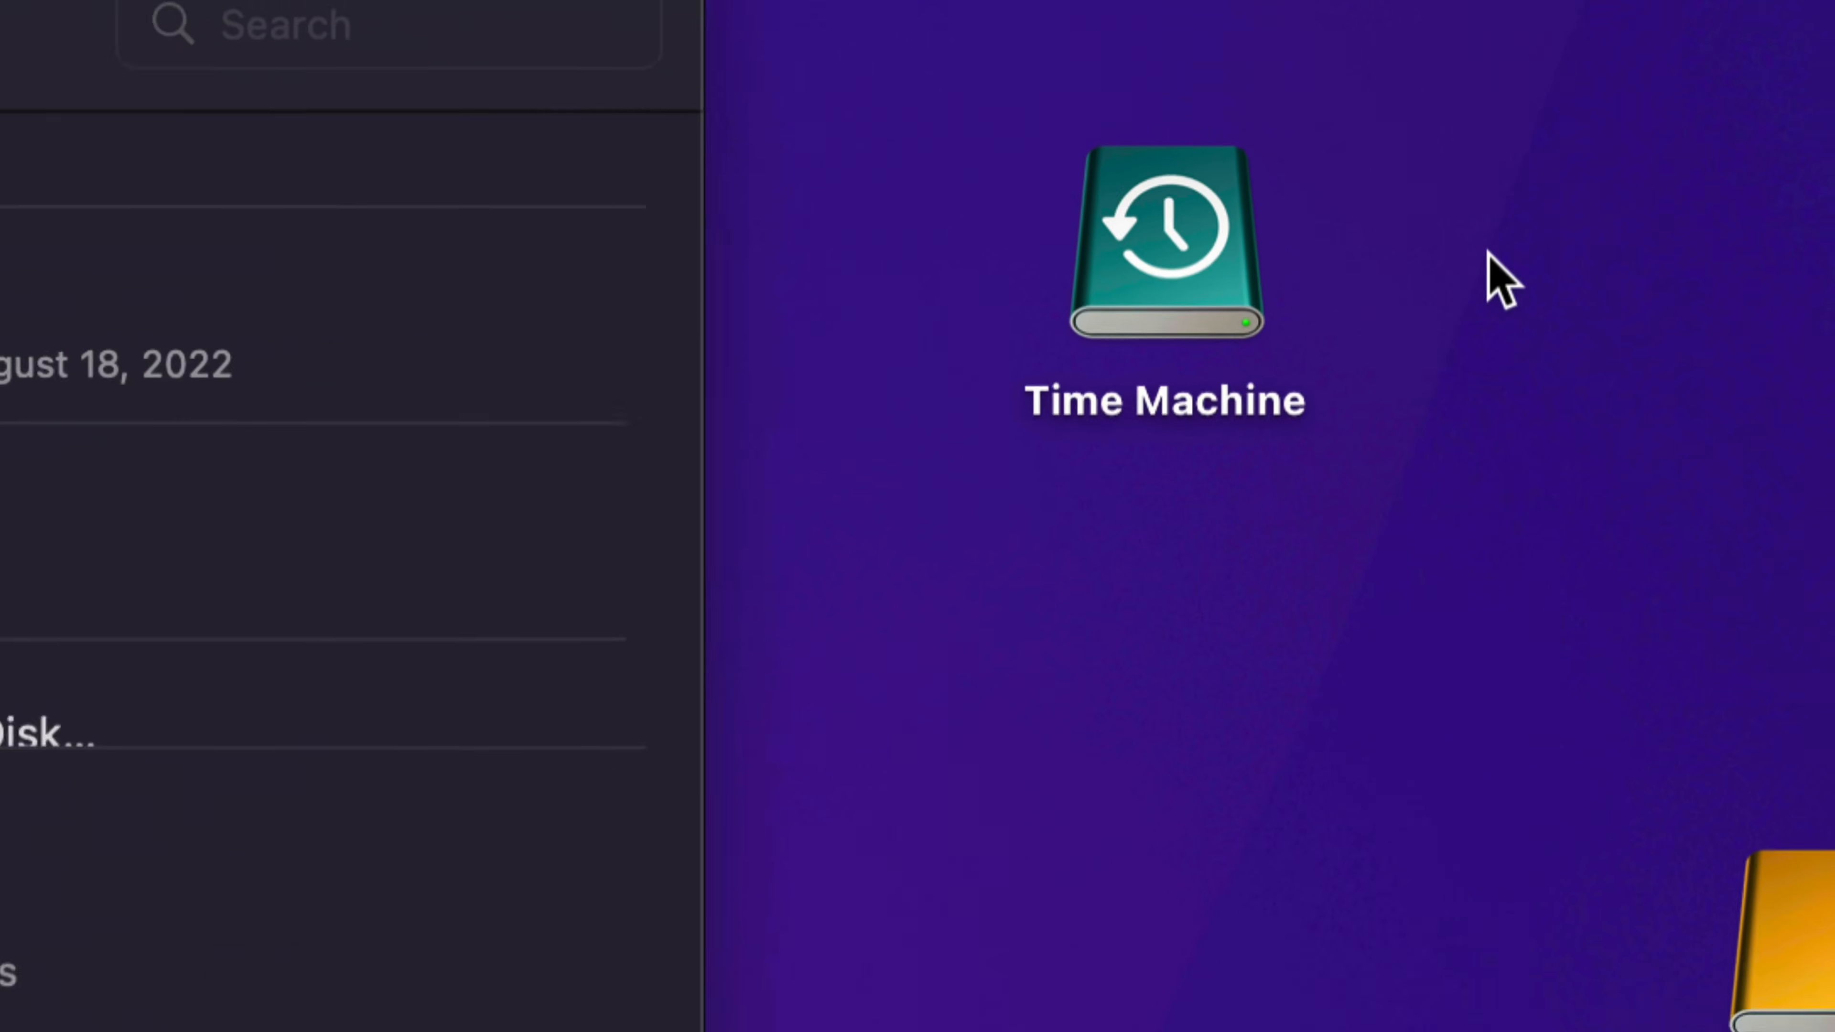
left_click(1185, 243)
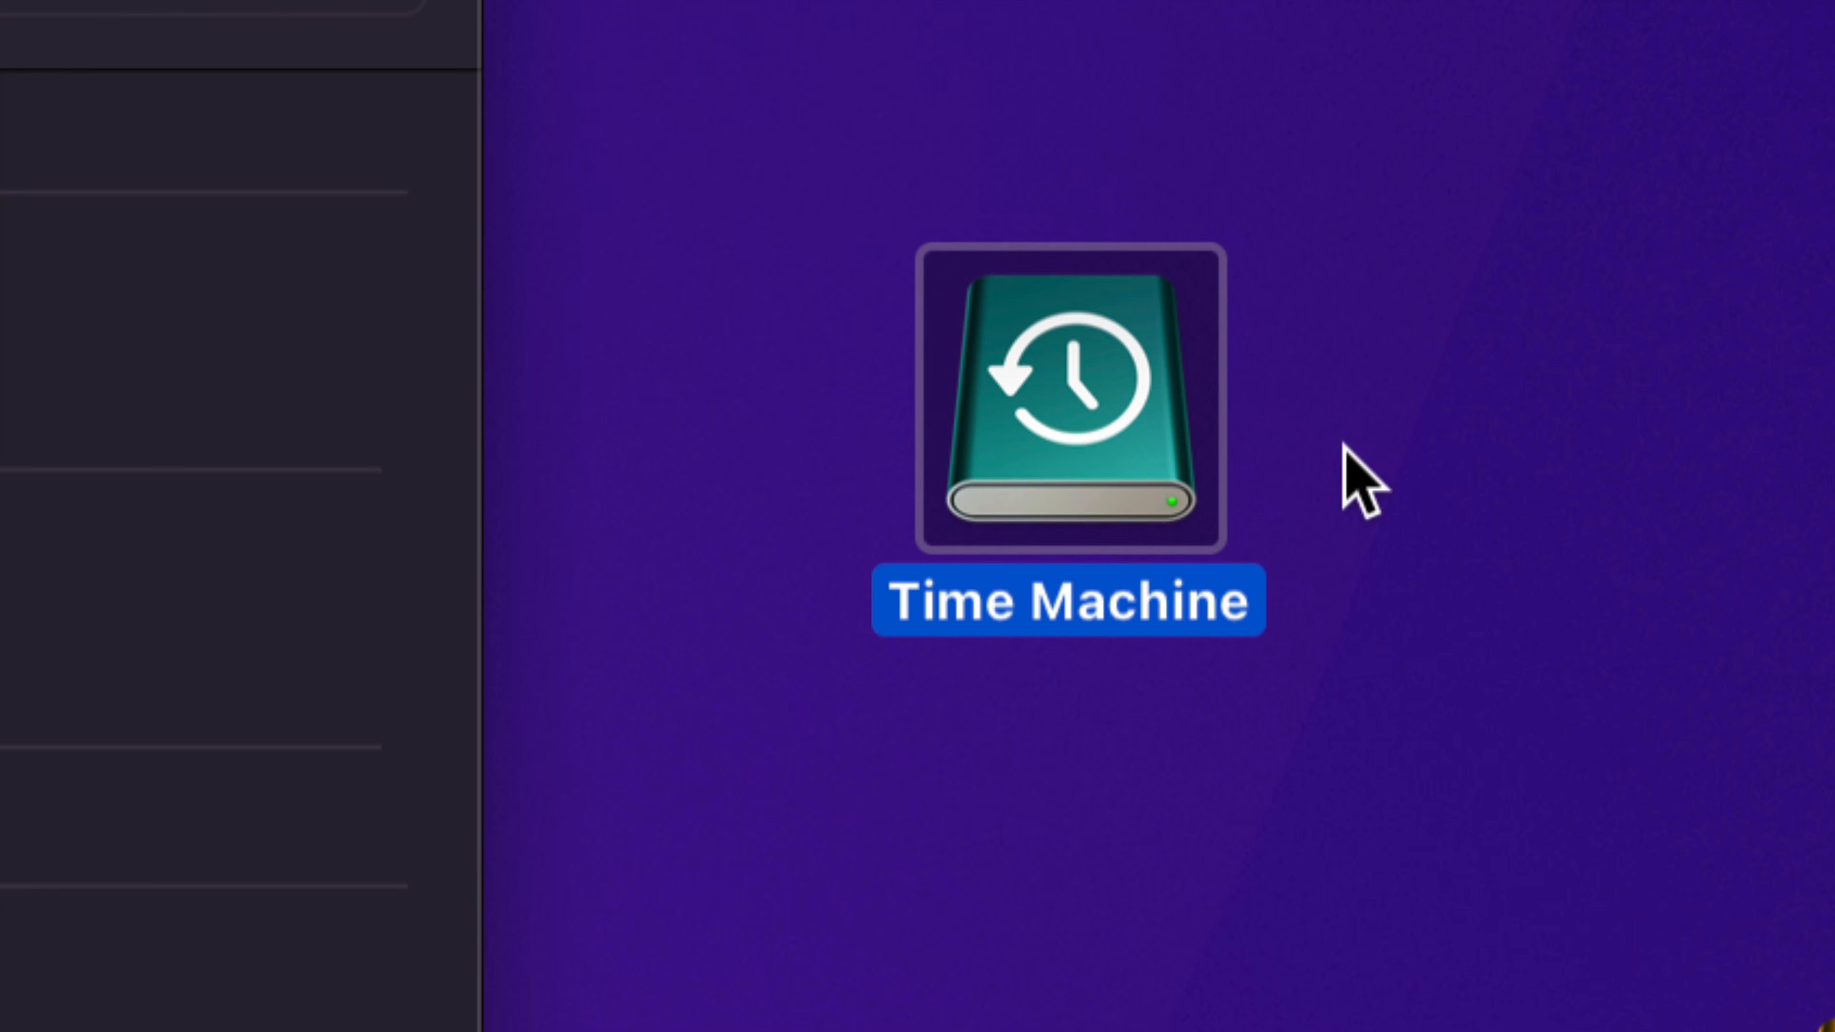
left_click(1343, 463)
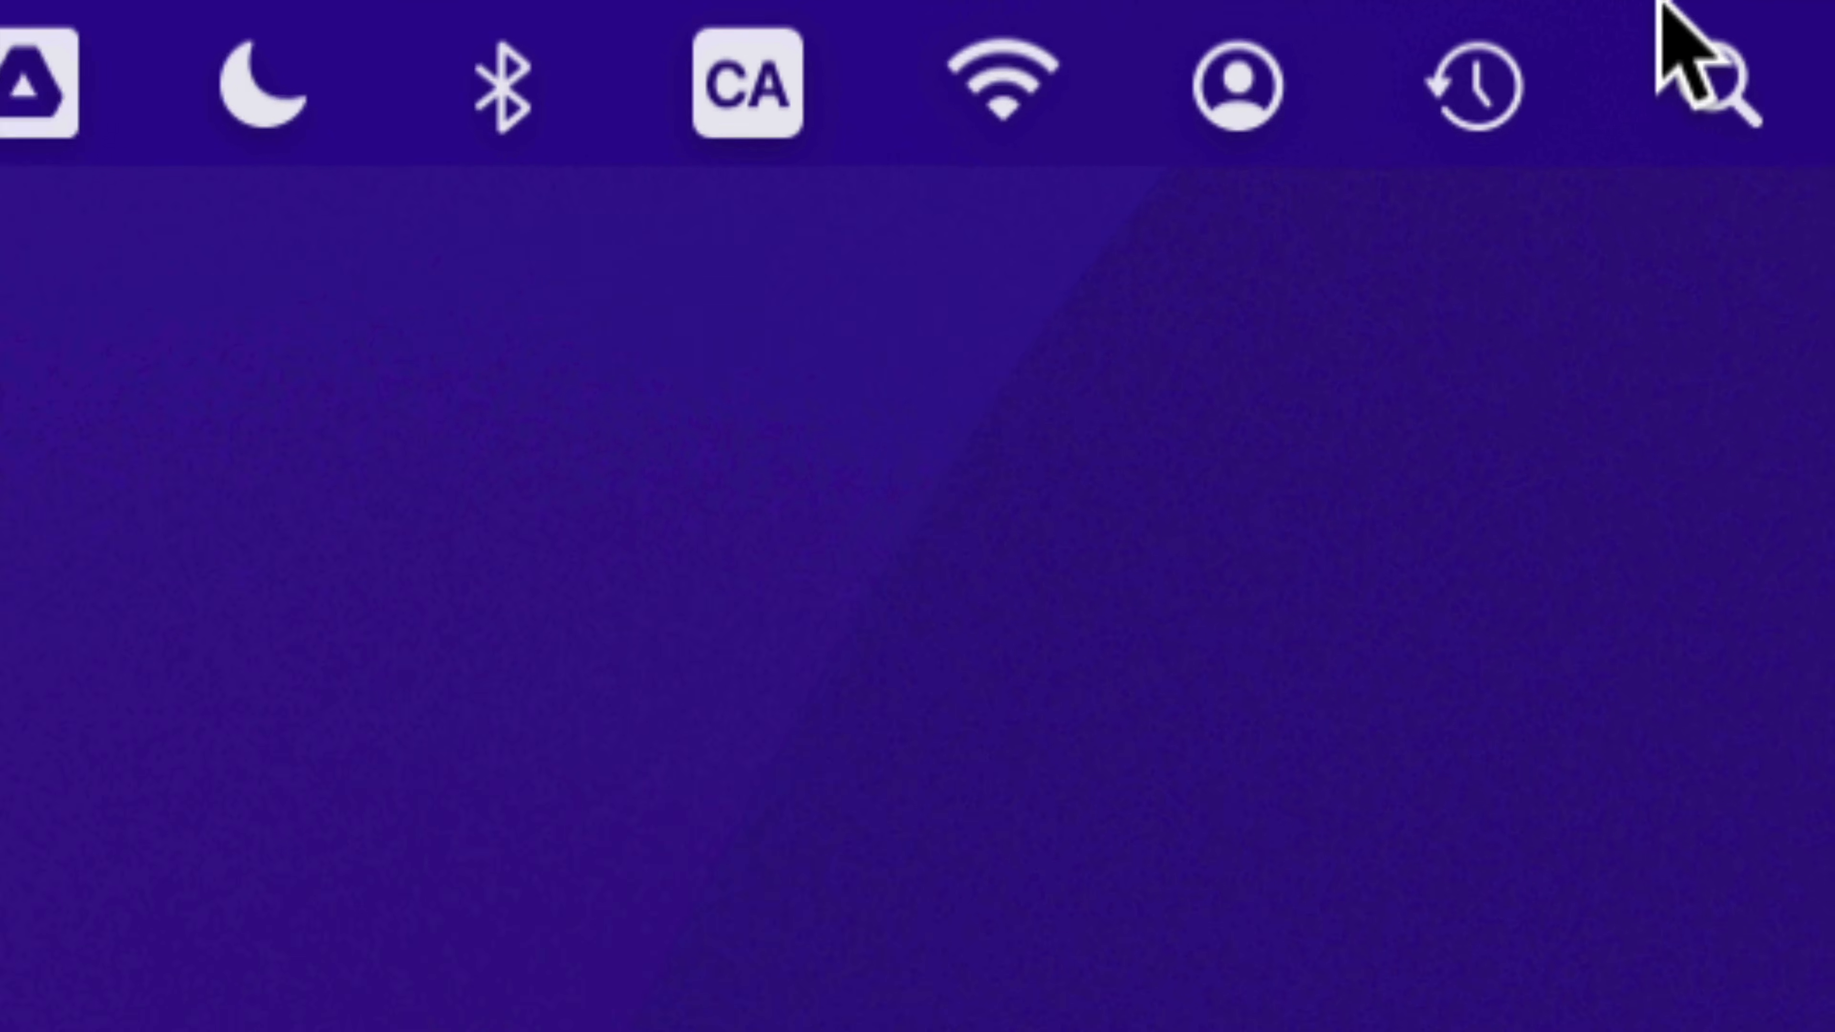
Start a manual Time Machine backup with Back Up Now
left_click(1477, 79)
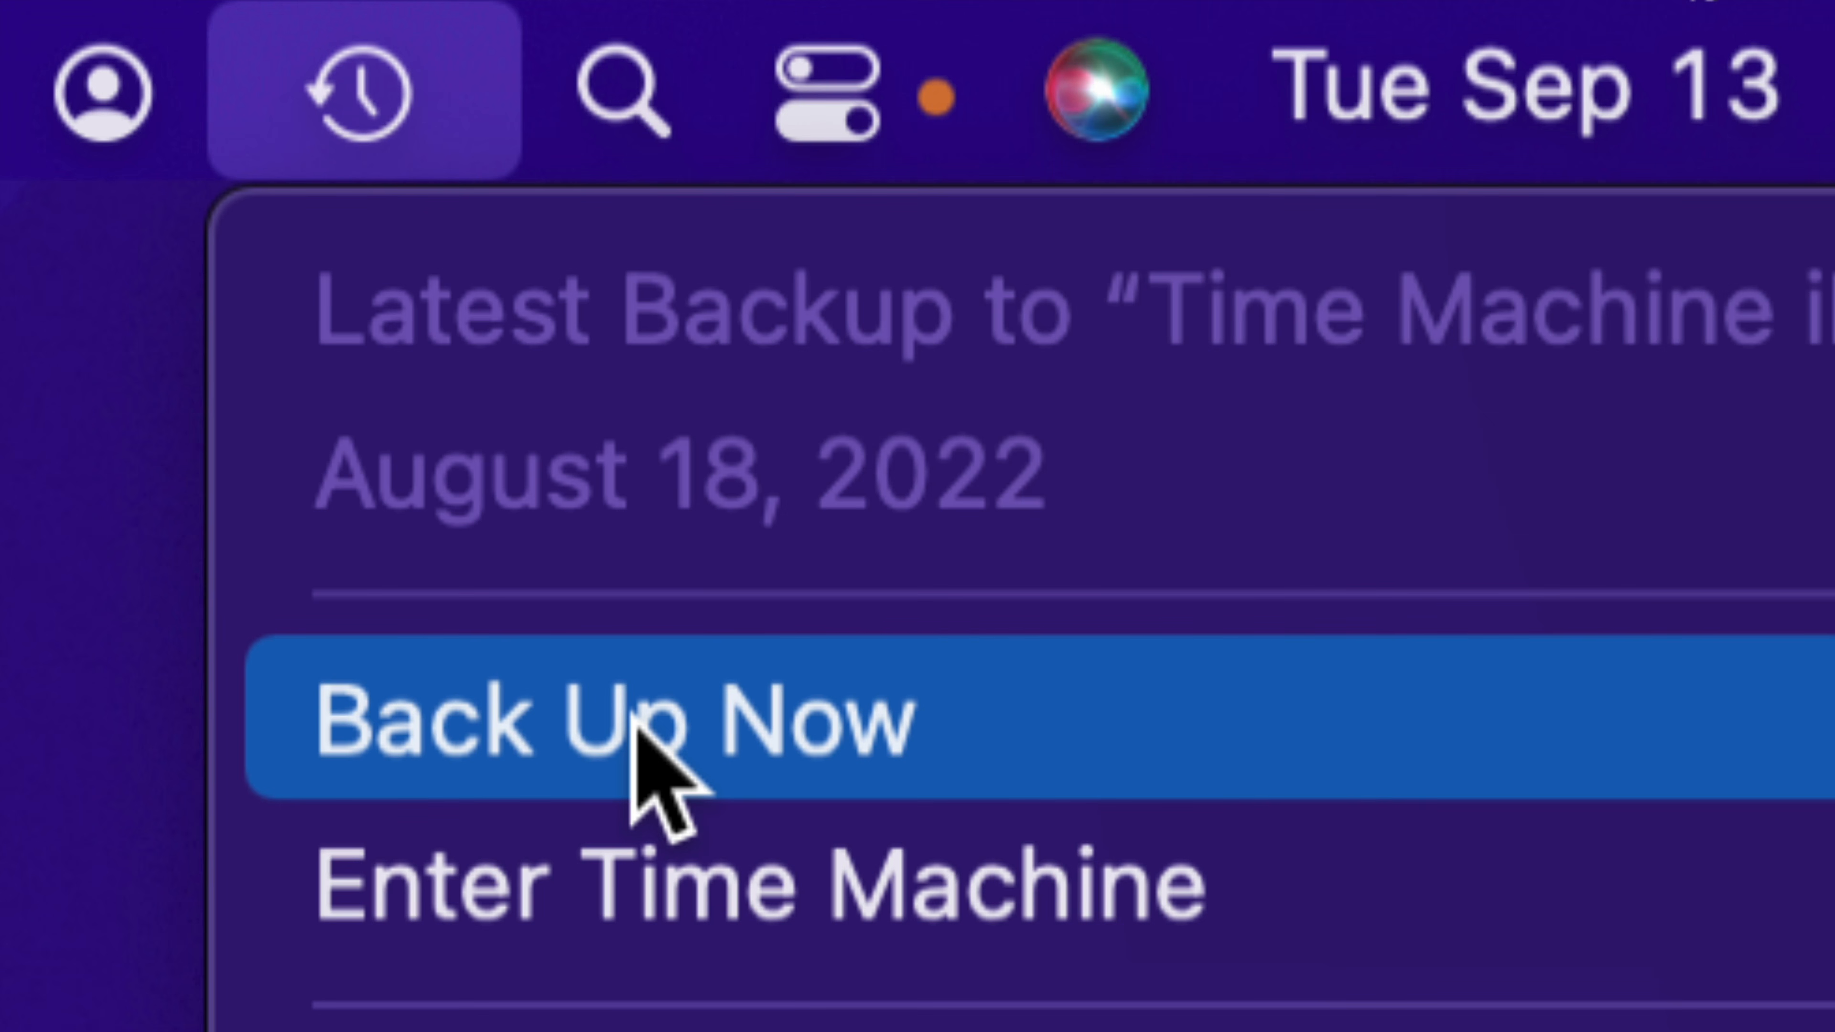
left_click(635, 723)
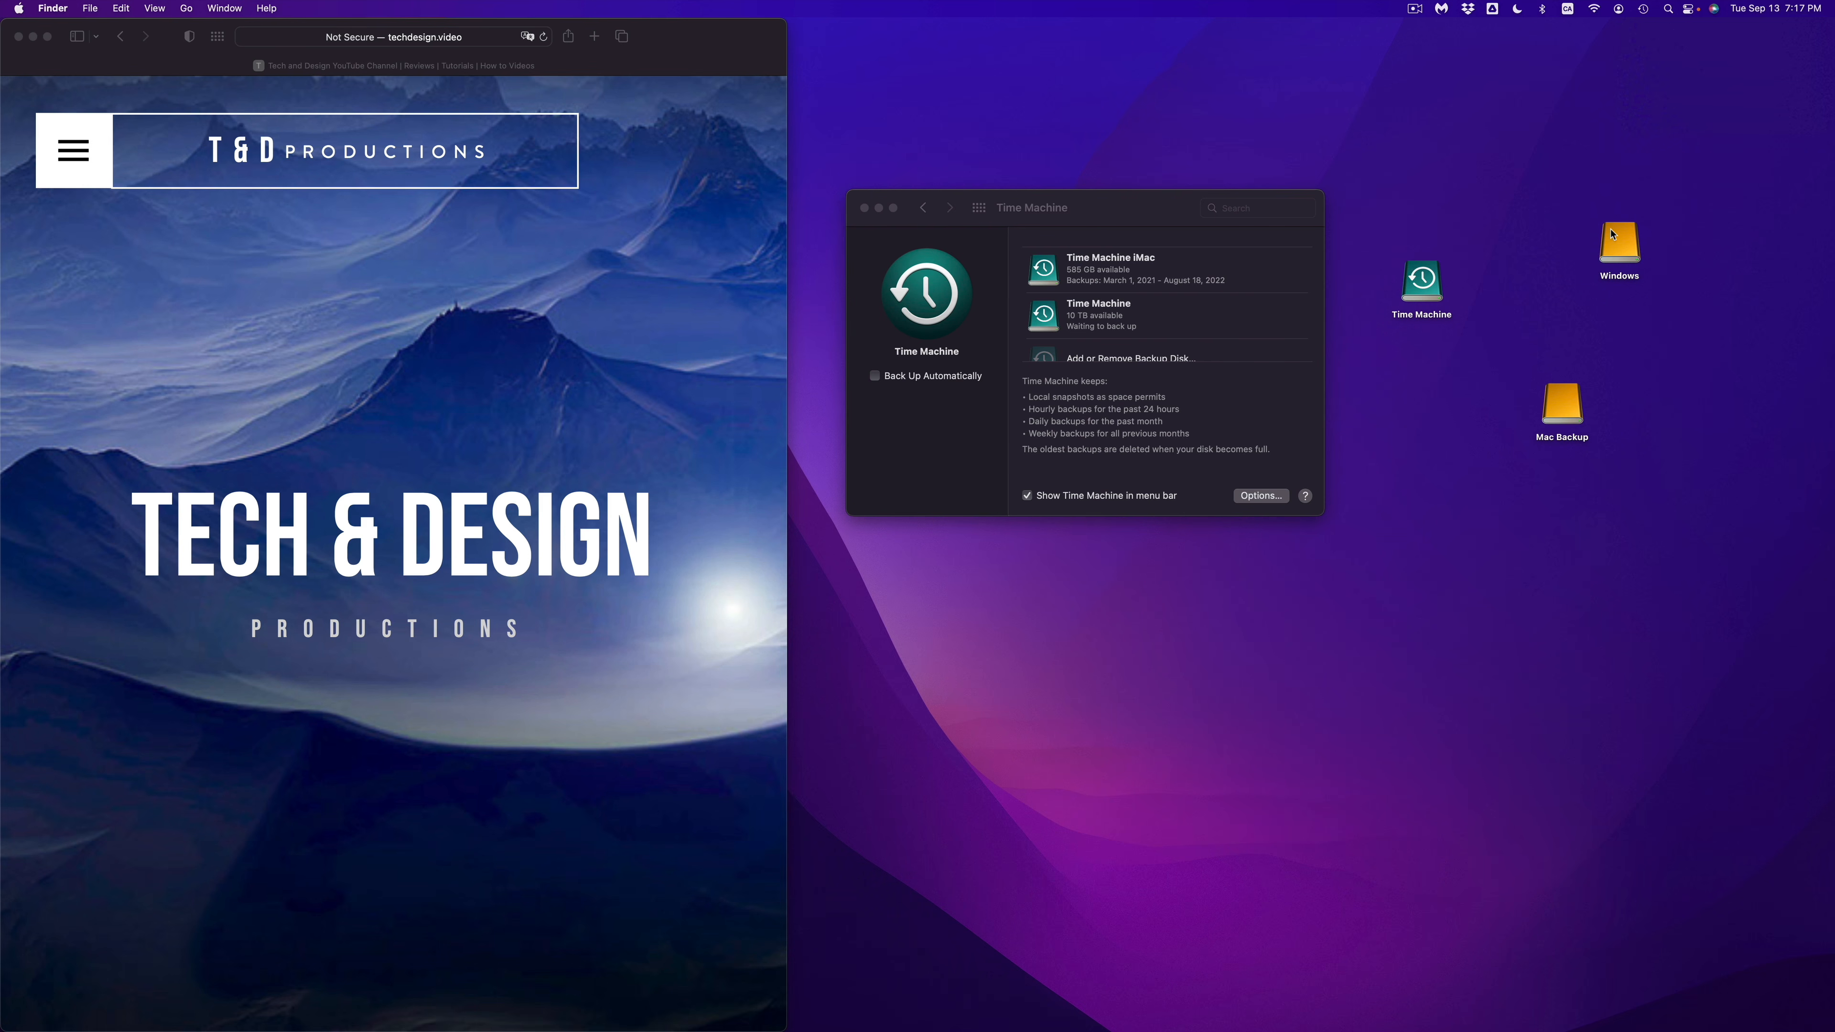